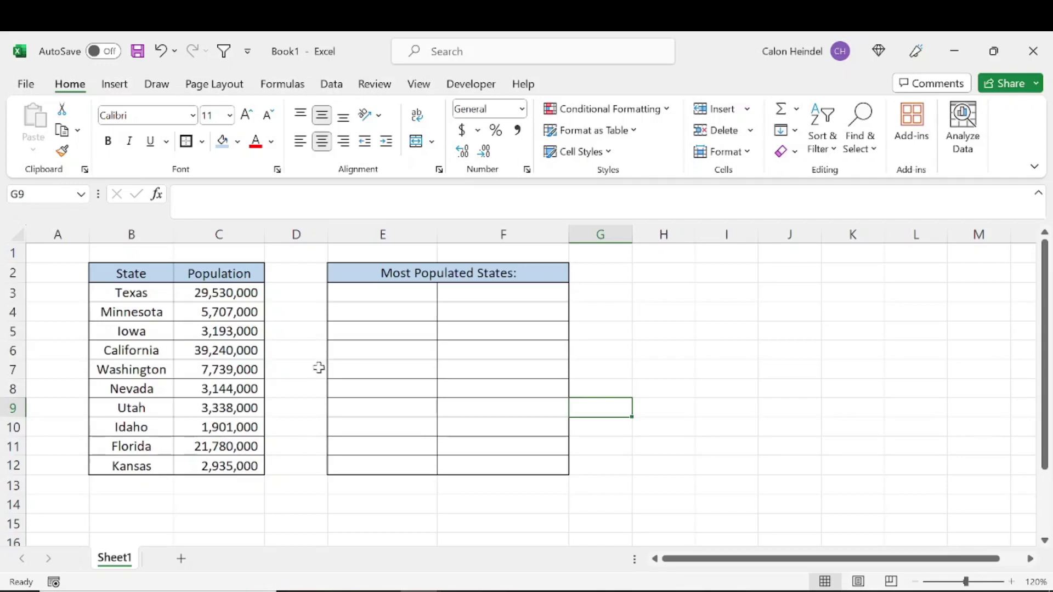
Step: Examine the State and Population columns of the source table beside the empty Most Populated States table
left_click_drag(353, 295, 293, 305)
left_click(300, 289)
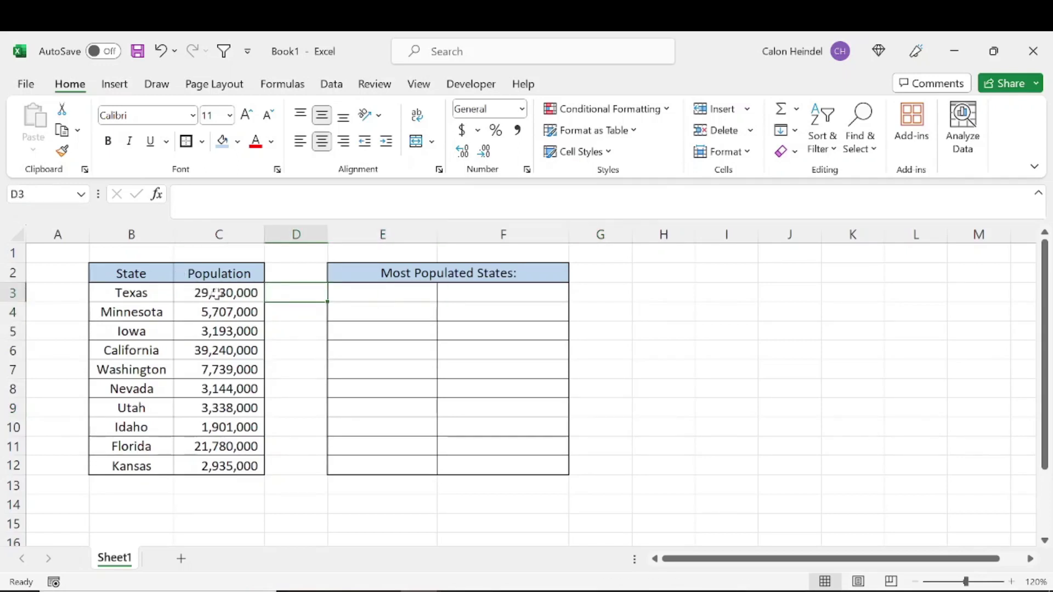
left_click(150, 274)
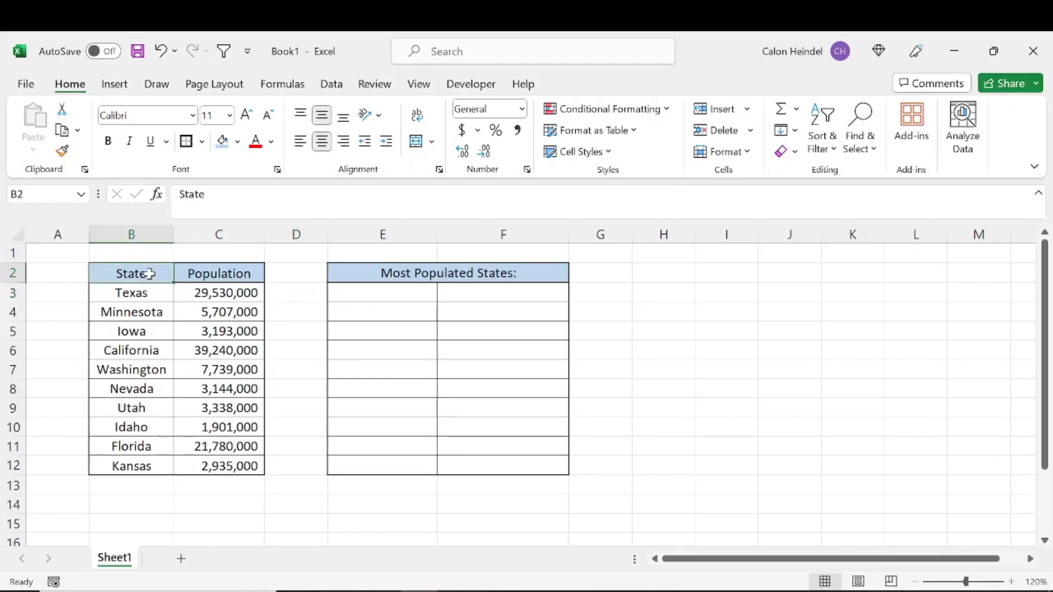
left_click_drag(156, 291, 146, 466)
left_click(209, 291)
left_click_drag(209, 291, 220, 463)
left_click(306, 310)
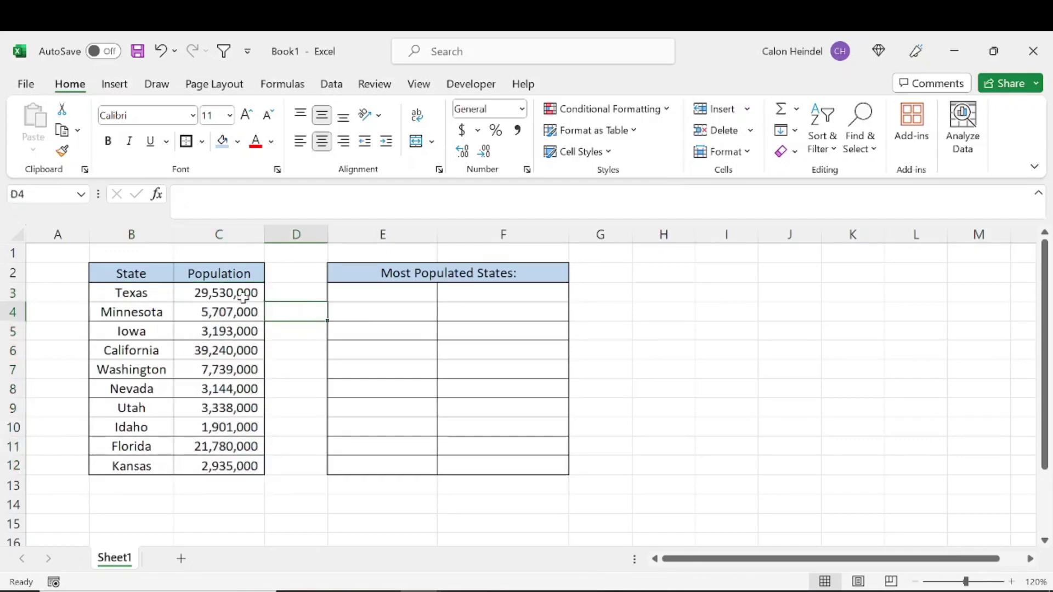
left_click_drag(146, 294, 198, 463)
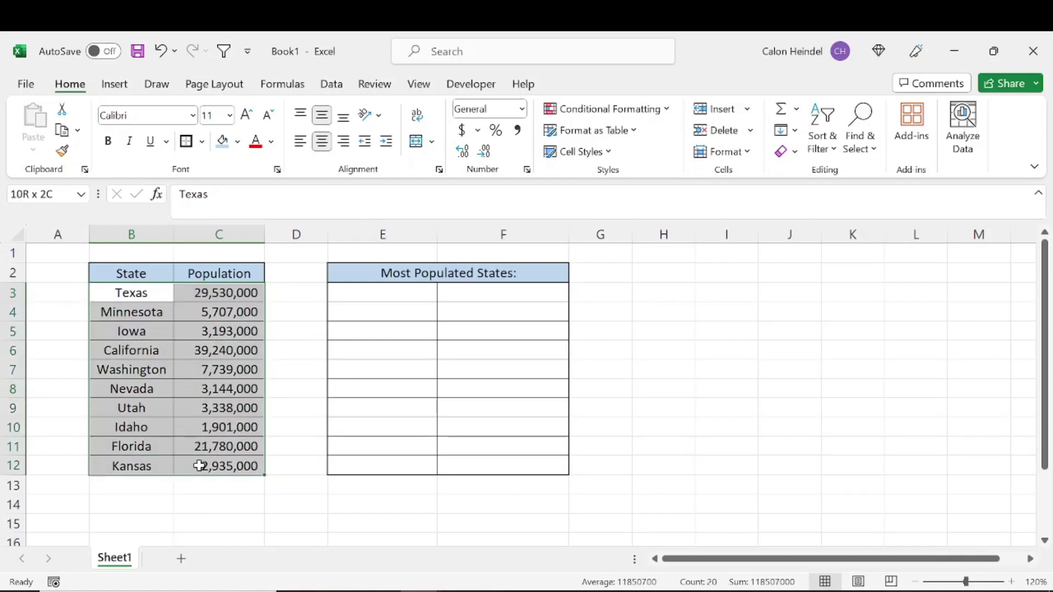
left_click(236, 368)
Step: Add filters to the State and Population headers and sort the table by Population from largest to smallest
left_click_drag(134, 273, 225, 273)
left_click(223, 51)
left_click(258, 273)
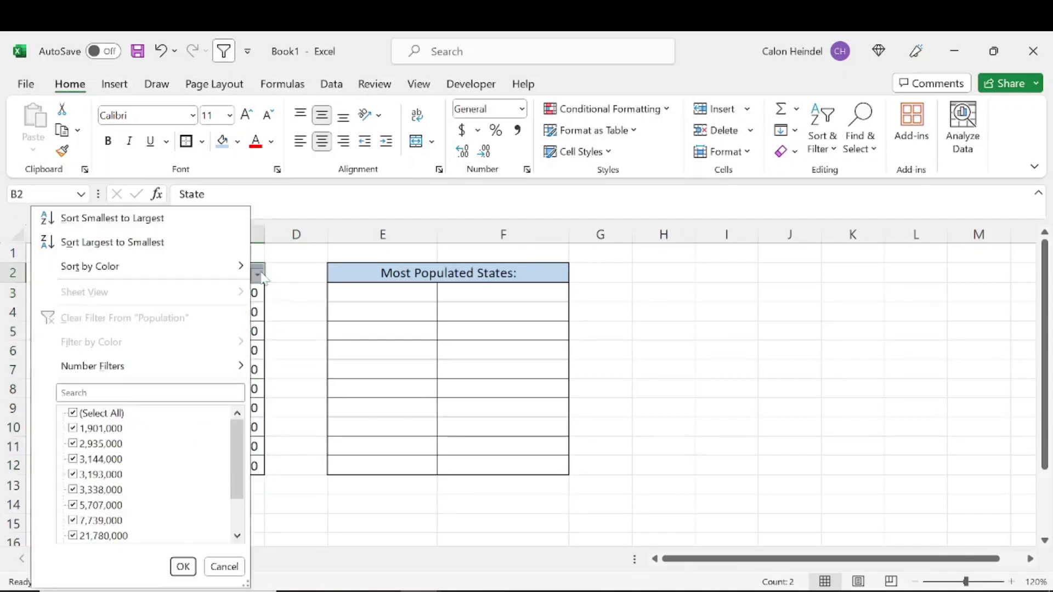
left_click(134, 242)
left_click(262, 311)
Step: Review the order of the states and their populations in B3:C12
left_click_drag(153, 291, 245, 463)
left_click(286, 388)
left_click_drag(132, 294, 225, 516)
left_click(296, 465)
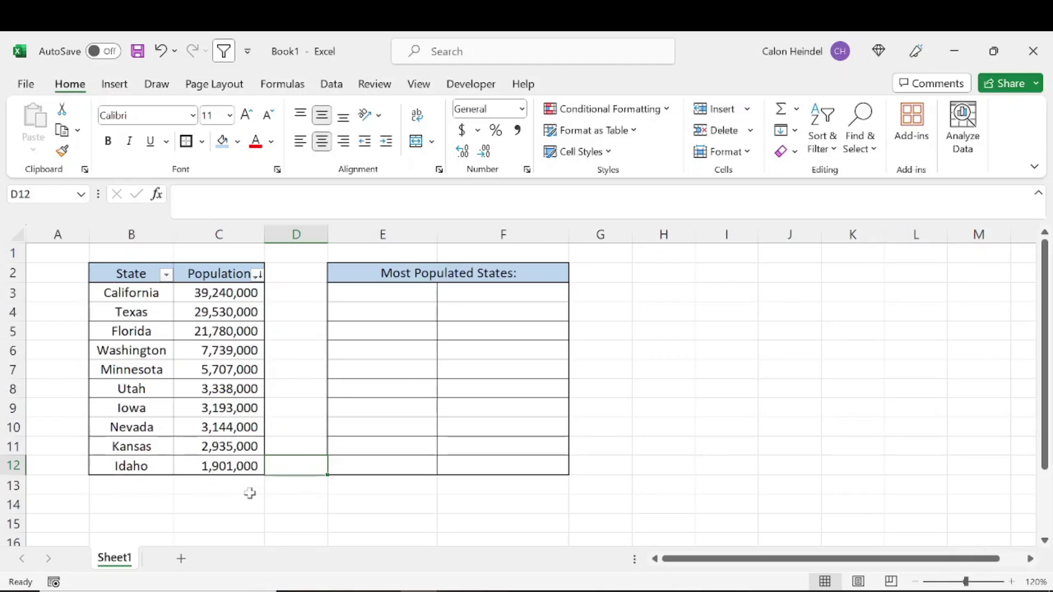
left_click(206, 292)
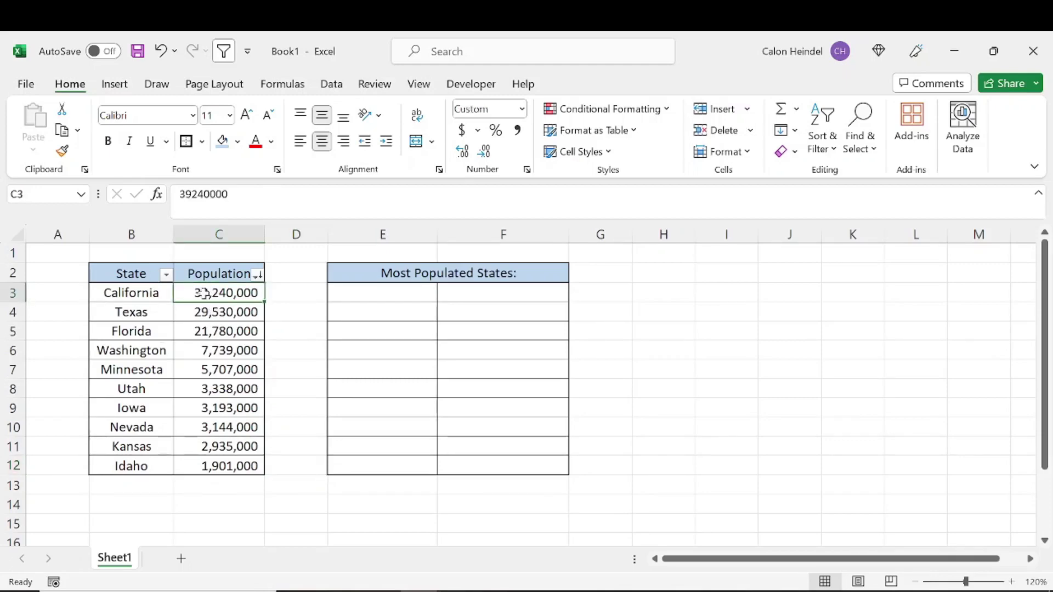
left_click(141, 295)
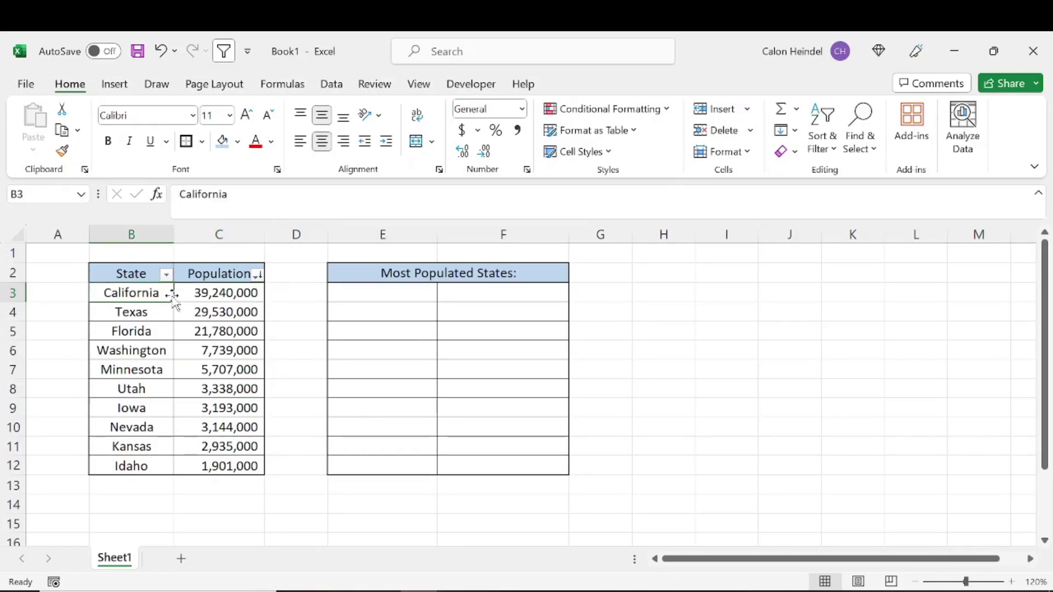
left_click_drag(156, 292, 212, 463)
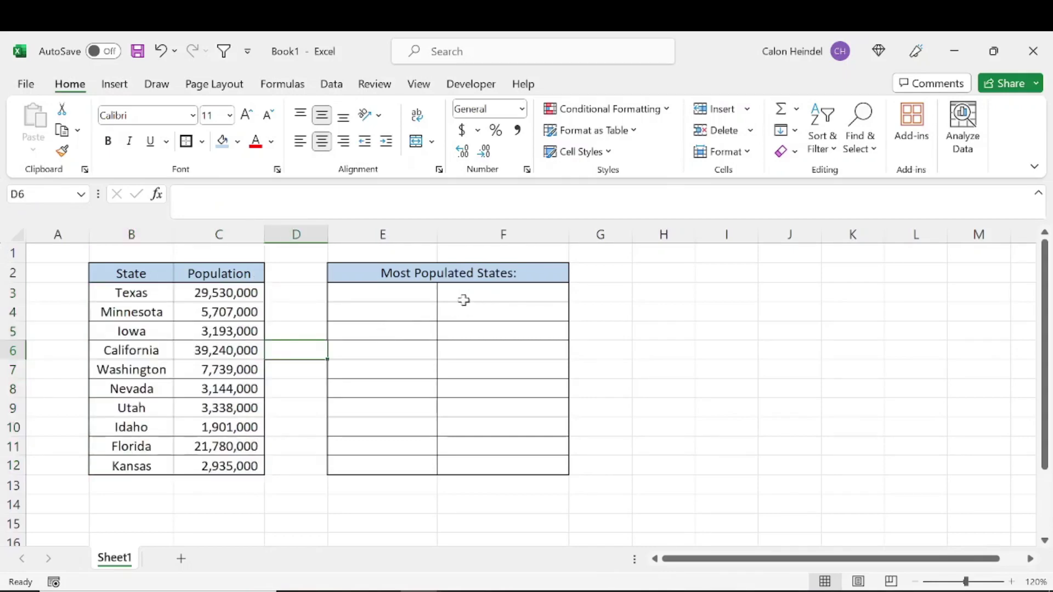
left_click_drag(142, 294, 224, 460)
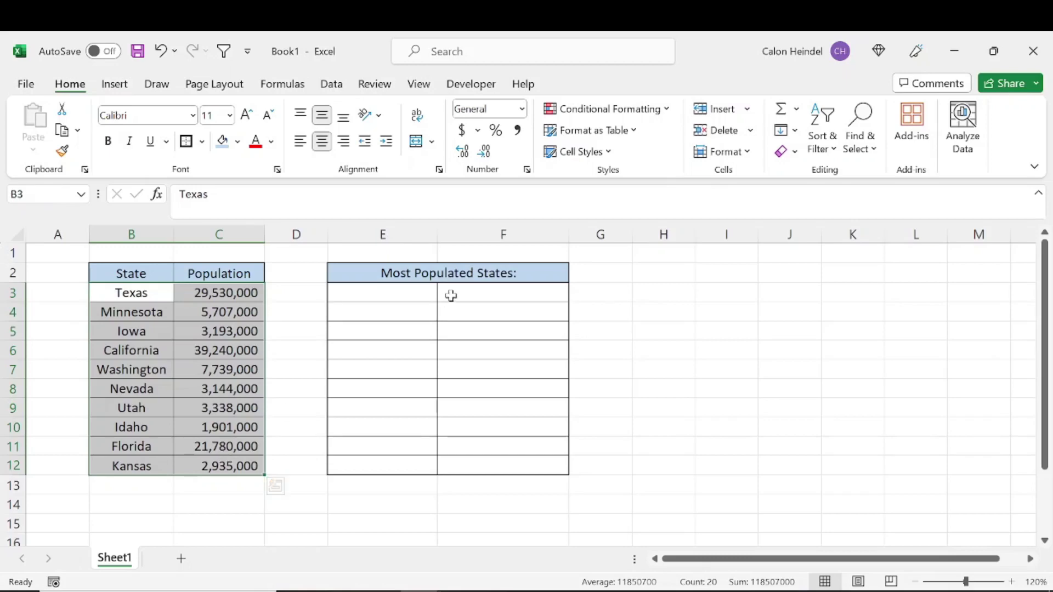
Step: Enter =LARGE(C3:C12,1) in F3 and compare the result with California's row in the source table
left_click(450, 296)
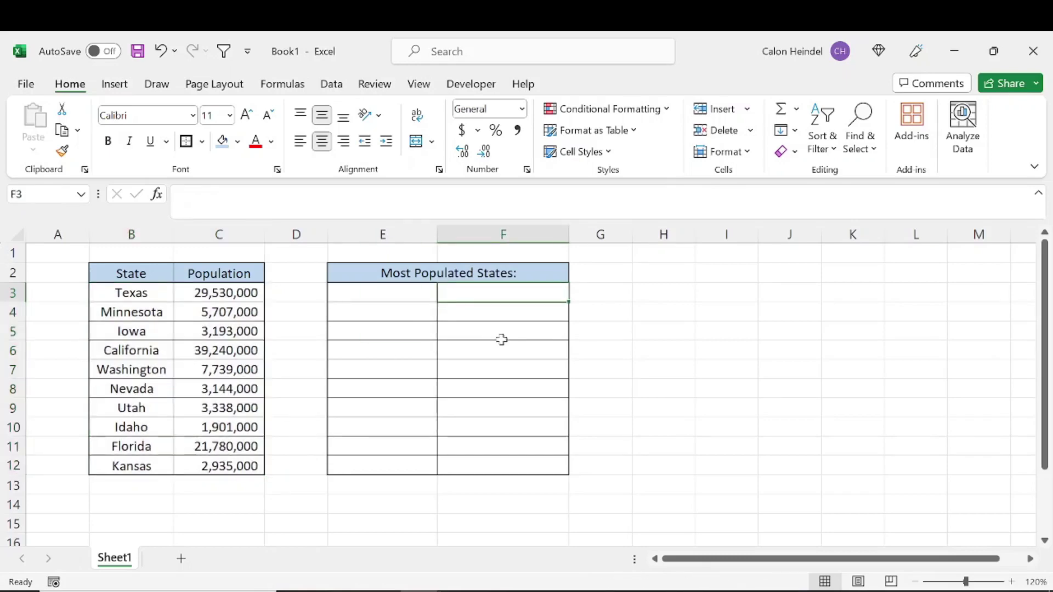
type("=larg")
key("Tab")
left_click_drag(236, 295, 240, 464)
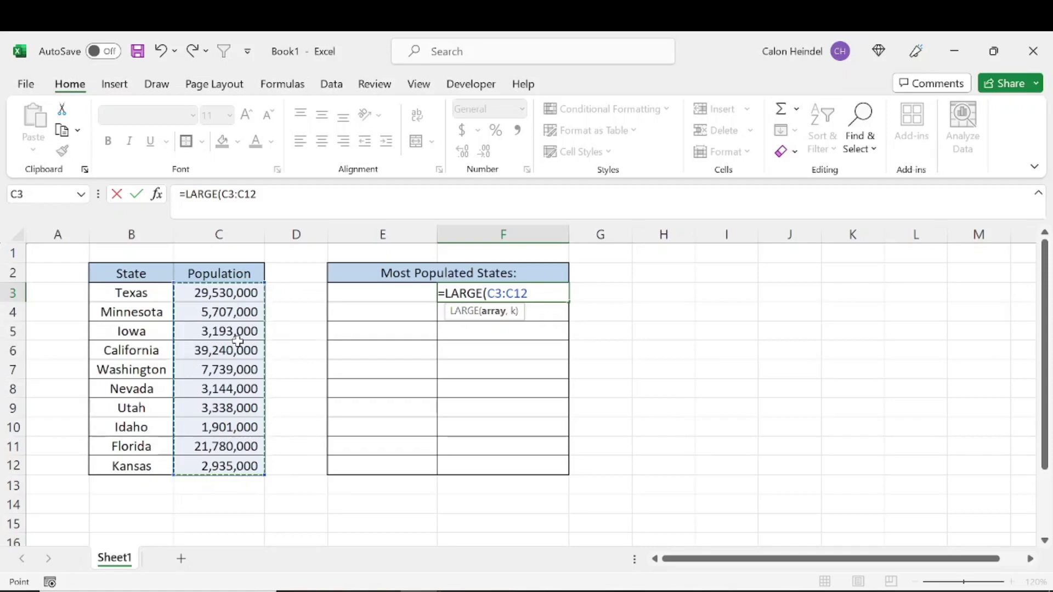
type(",1")
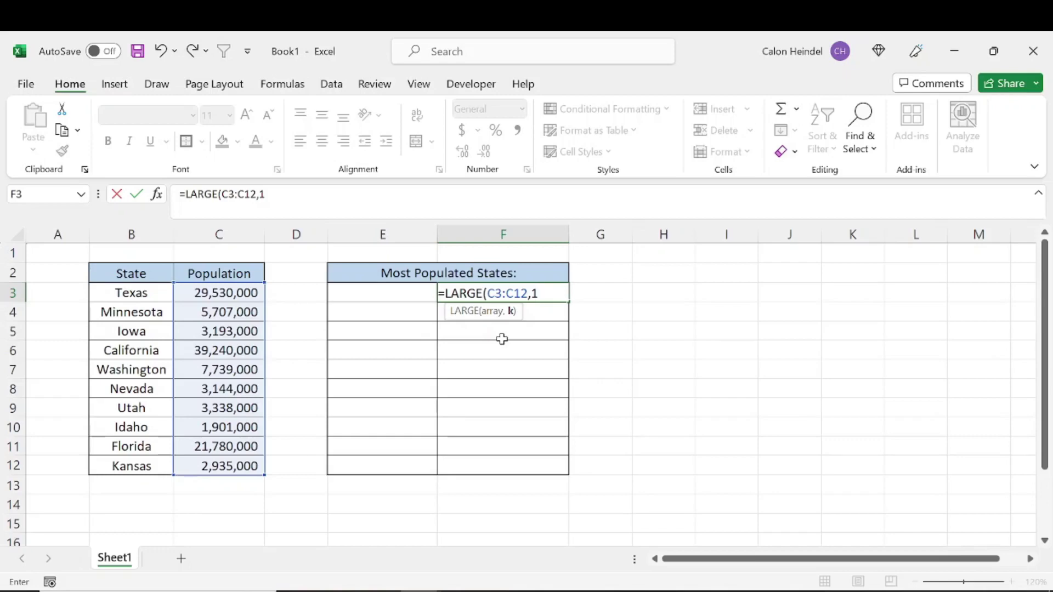
key("Return")
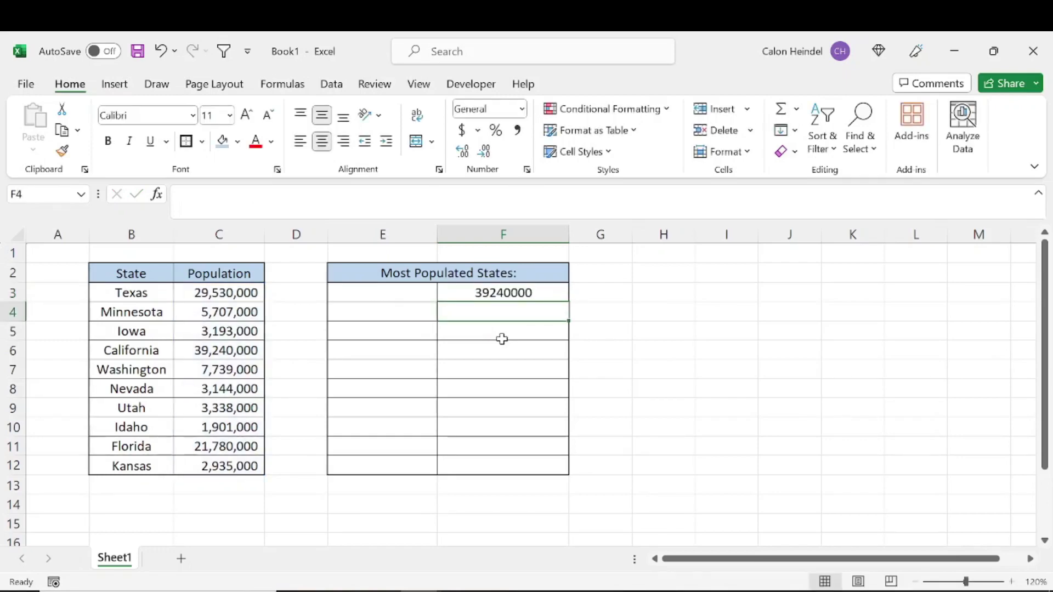
key("Up")
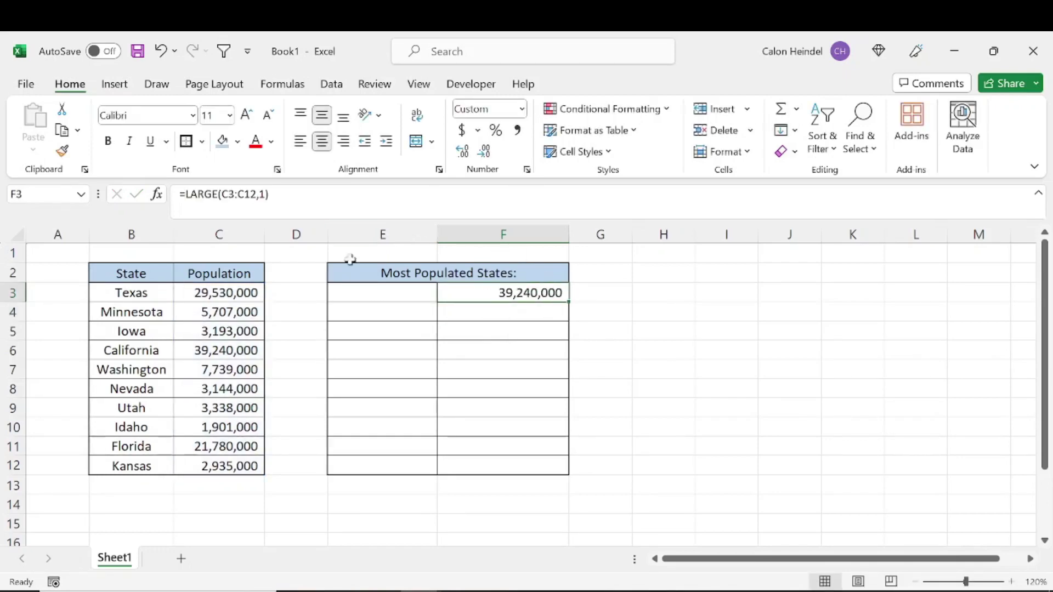
left_click_drag(134, 353, 207, 347)
left_click_drag(207, 289, 219, 466)
left_click_drag(162, 350, 242, 350)
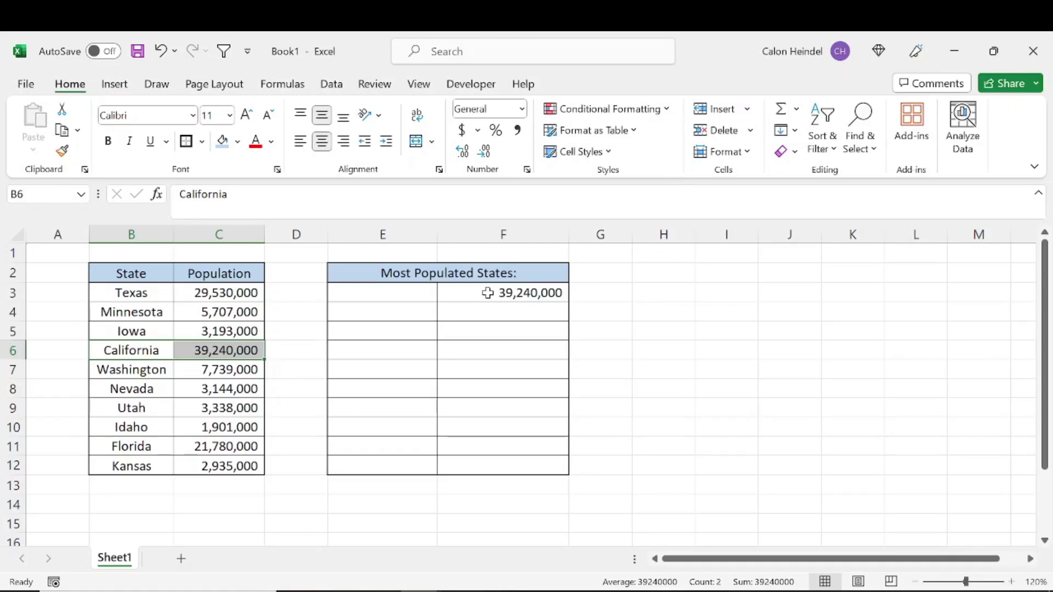
Step: Copy the LARGE formula from F3 down to F4 and change its k argument to 2
left_click(487, 297)
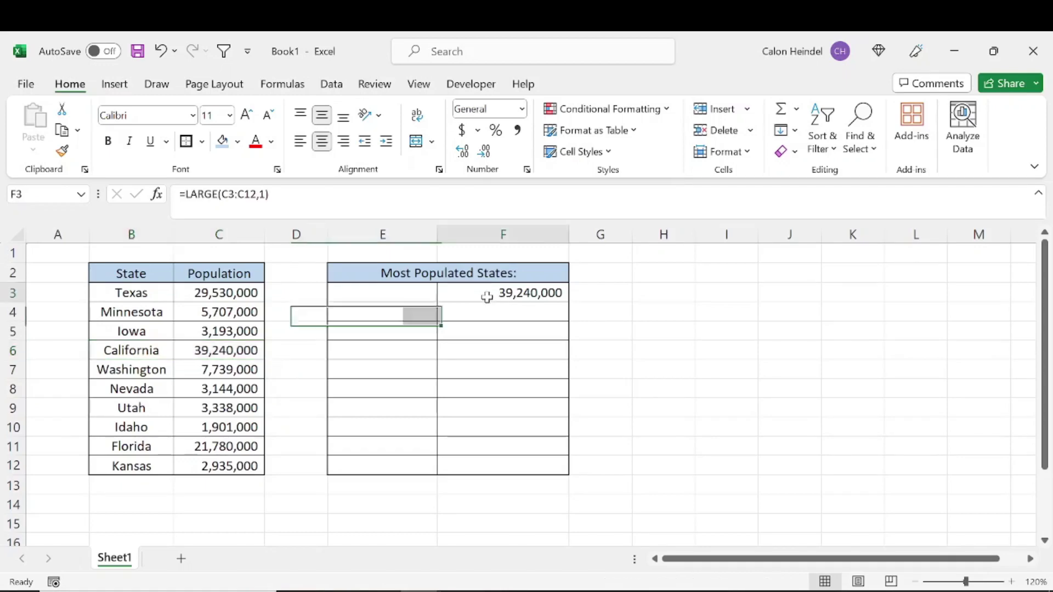
left_click_drag(568, 302, 564, 319)
left_click(525, 316)
double_click(525, 315)
key("BackSpace")
type("2")
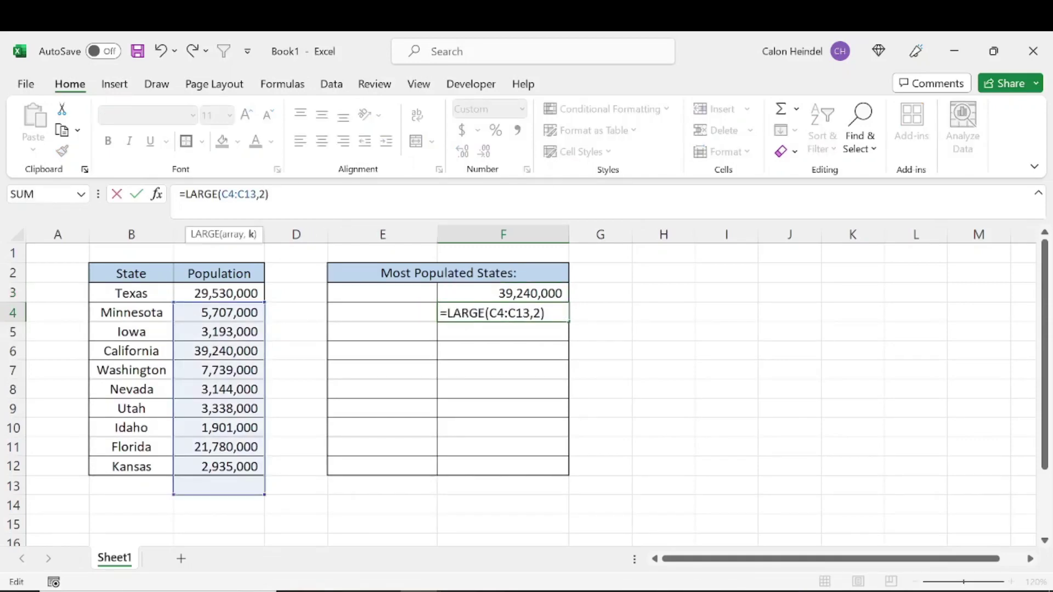
key("Return")
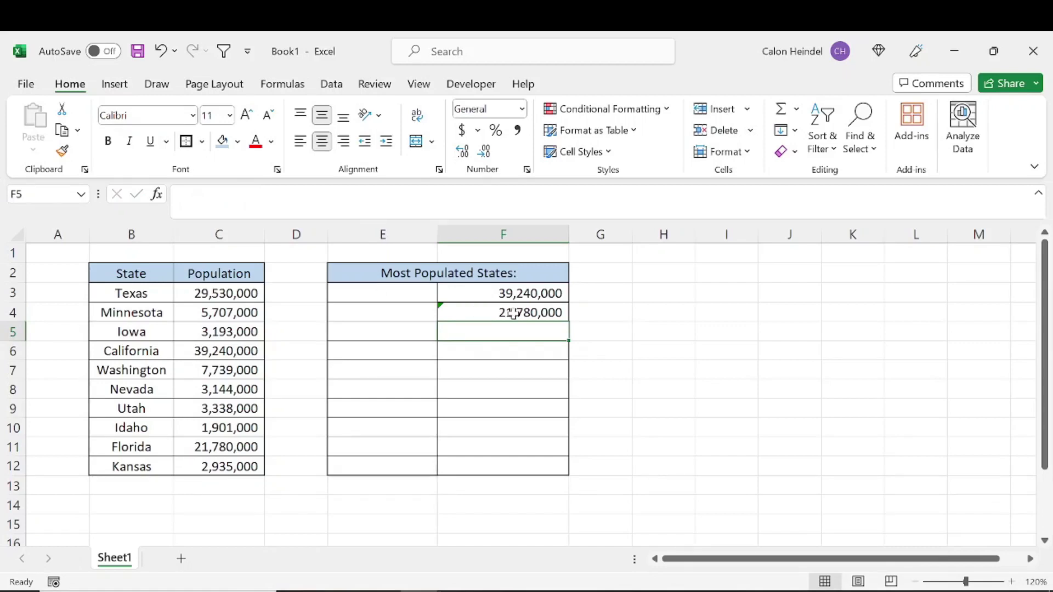
left_click_drag(499, 329, 500, 470)
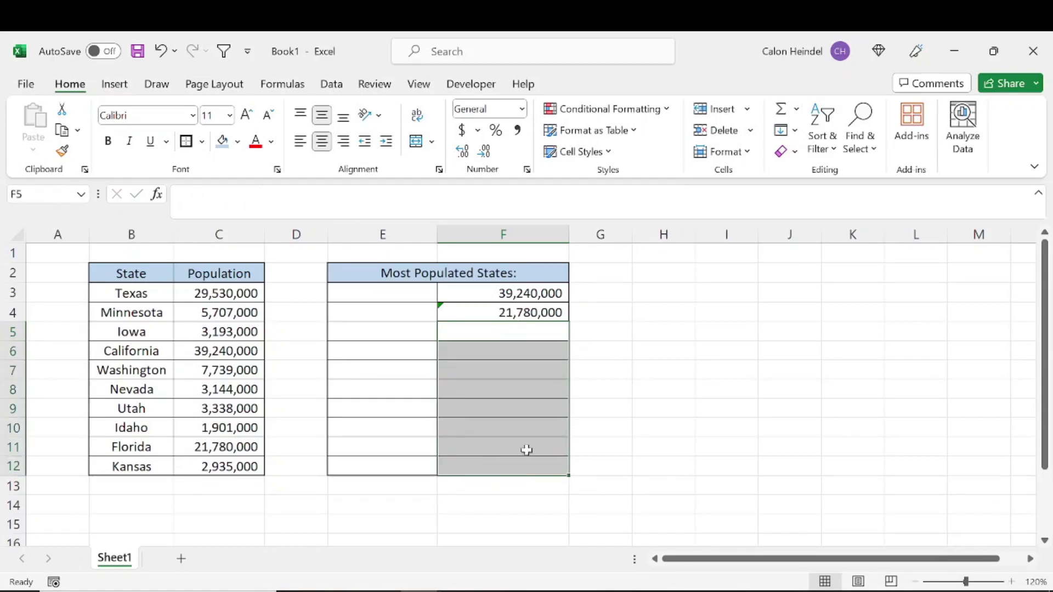
left_click(625, 373)
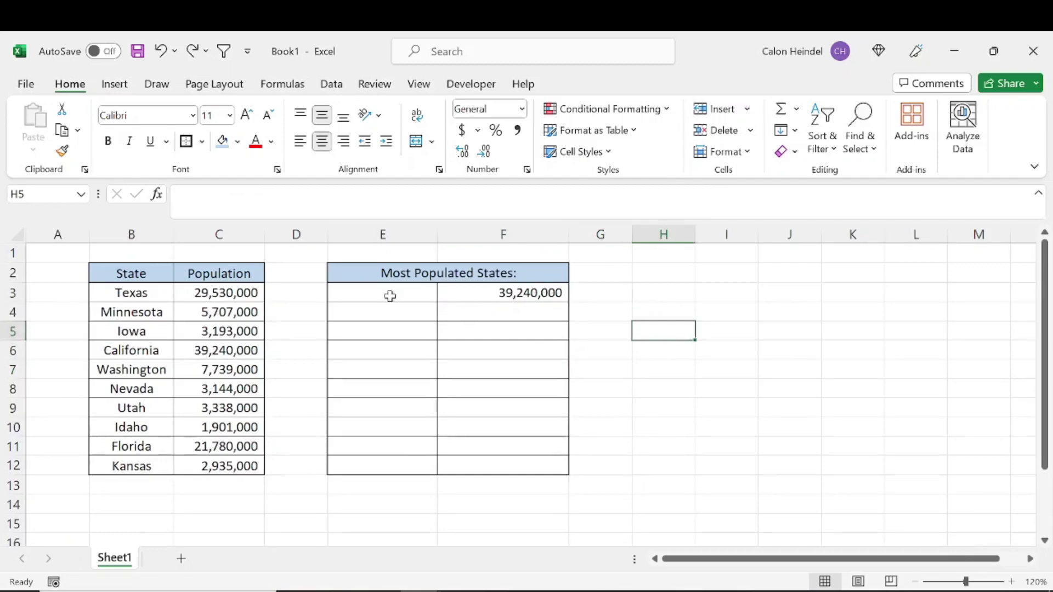
Step: Fill E3:E12 with the rank numbers 1 to 10
left_click(390, 296)
type("1")
key("ctrl+Return")
left_click(397, 311)
type("2")
key("Return")
type("3")
key("Return")
left_click_drag(397, 311, 439, 481)
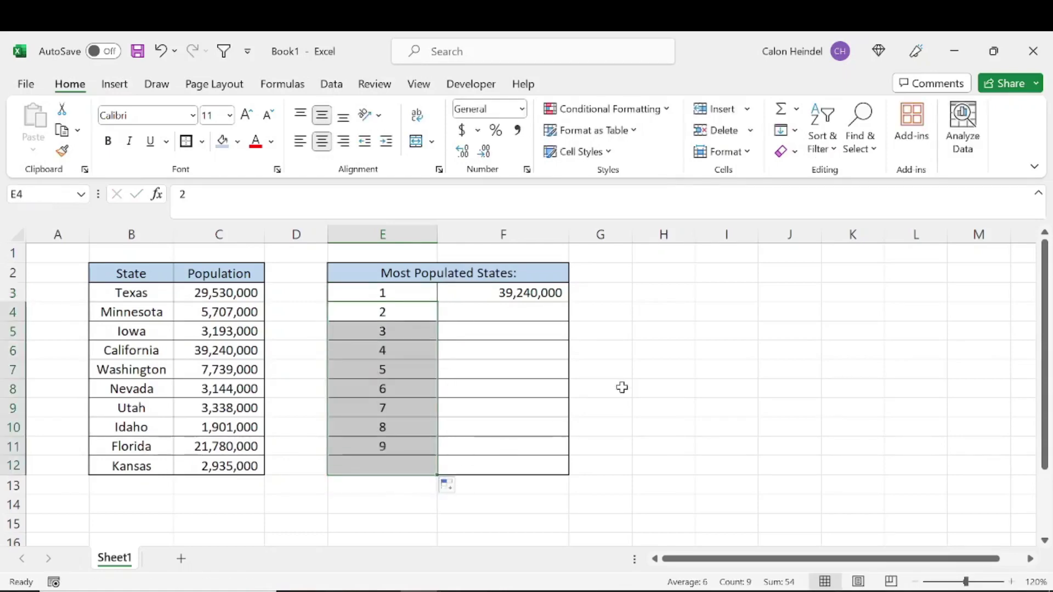
left_click(623, 388)
left_click(400, 480)
left_click(404, 463)
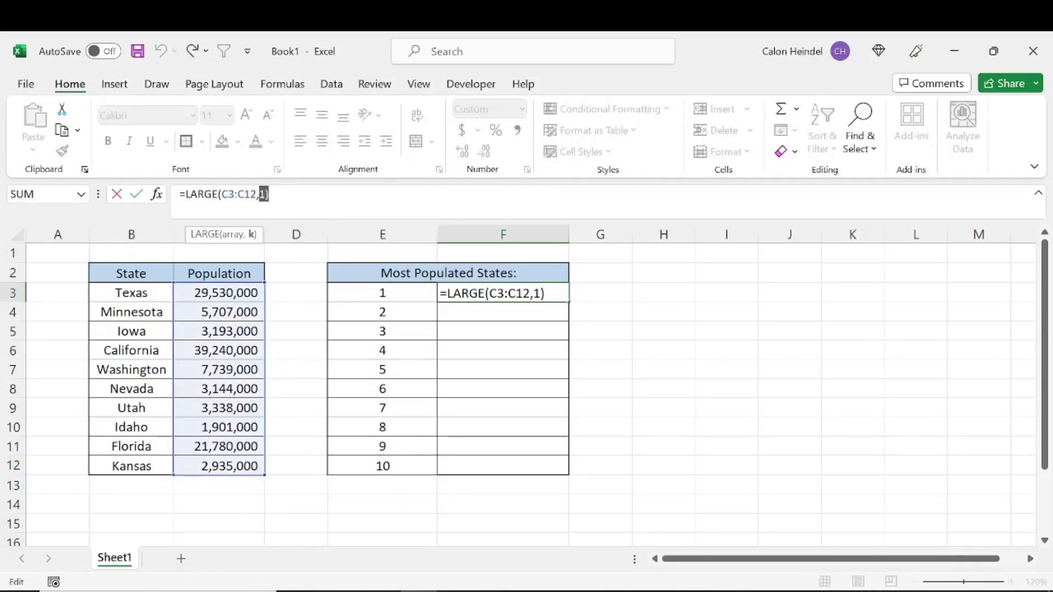
Step: Change the formula in F3 to =LARGE($C$3:$C$12,E3), with an absolute population range and the rank cell as k
key("BackSpace")
key("BackSpace")
key("F4")
key("F4")
key("F4")
key("F4")
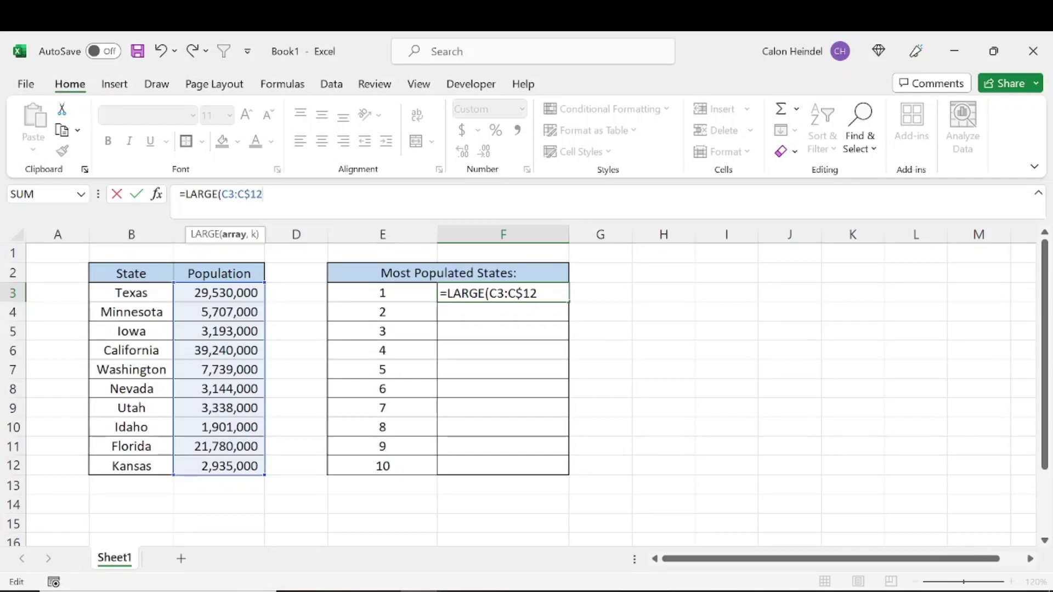
key("F4")
key("F4")
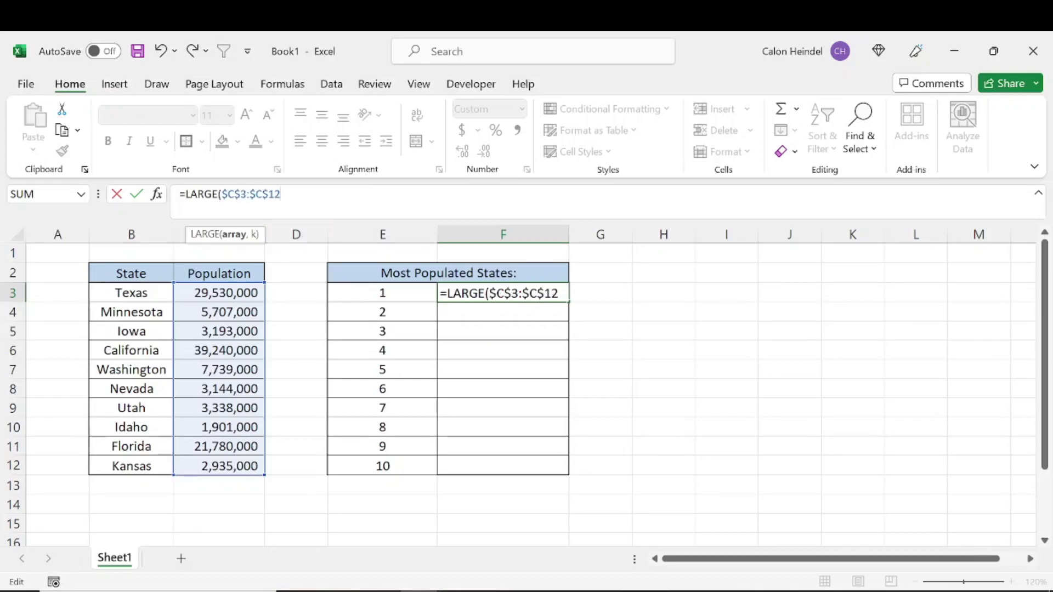
type(",")
left_click(387, 291)
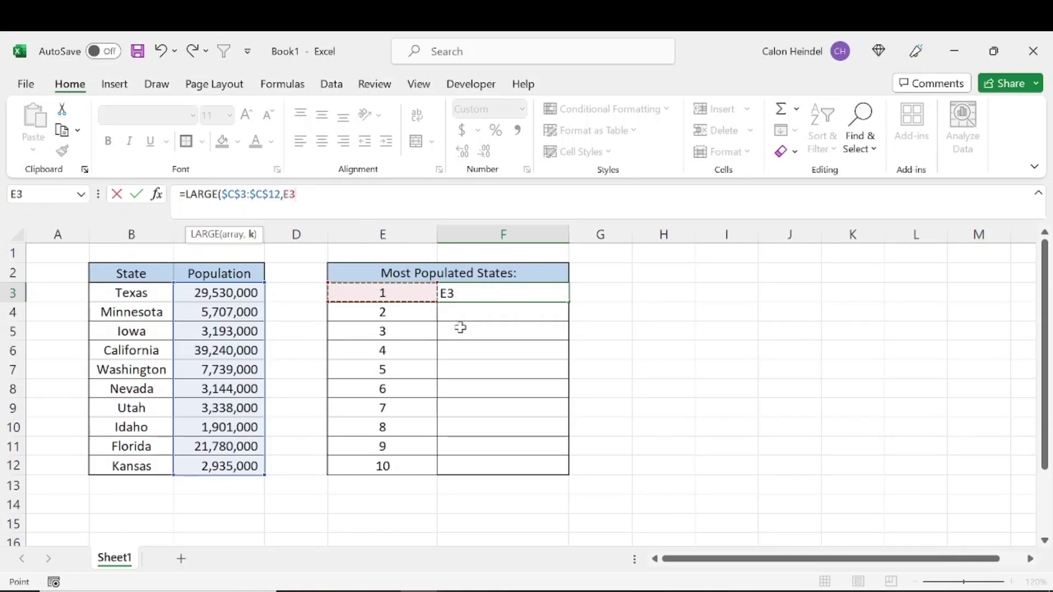
key("Return")
Step: Fill the LARGE formula from F3 down through F12
left_click(561, 292)
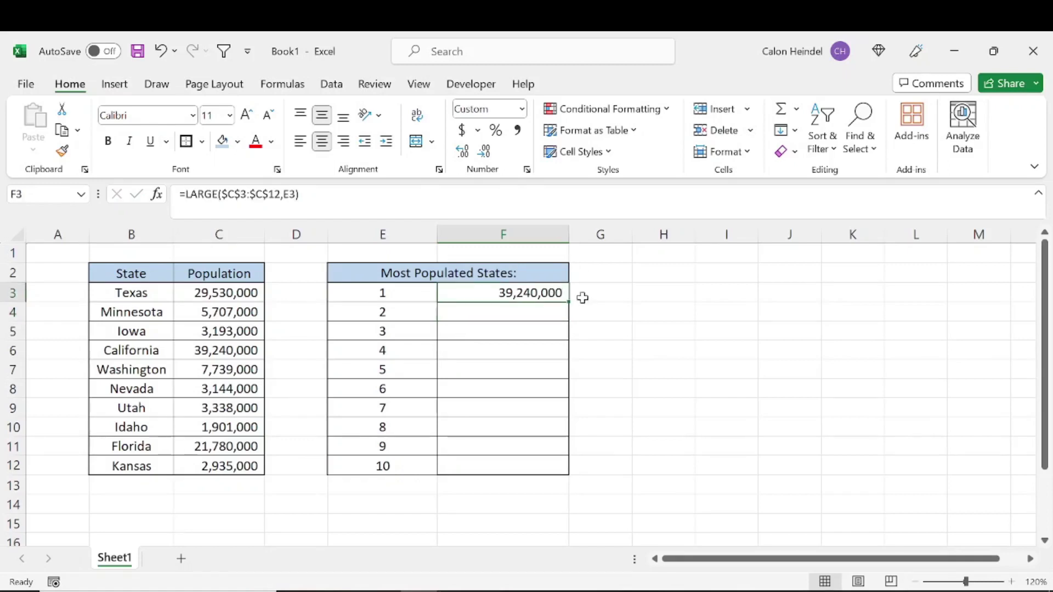
left_click_drag(568, 301, 567, 471)
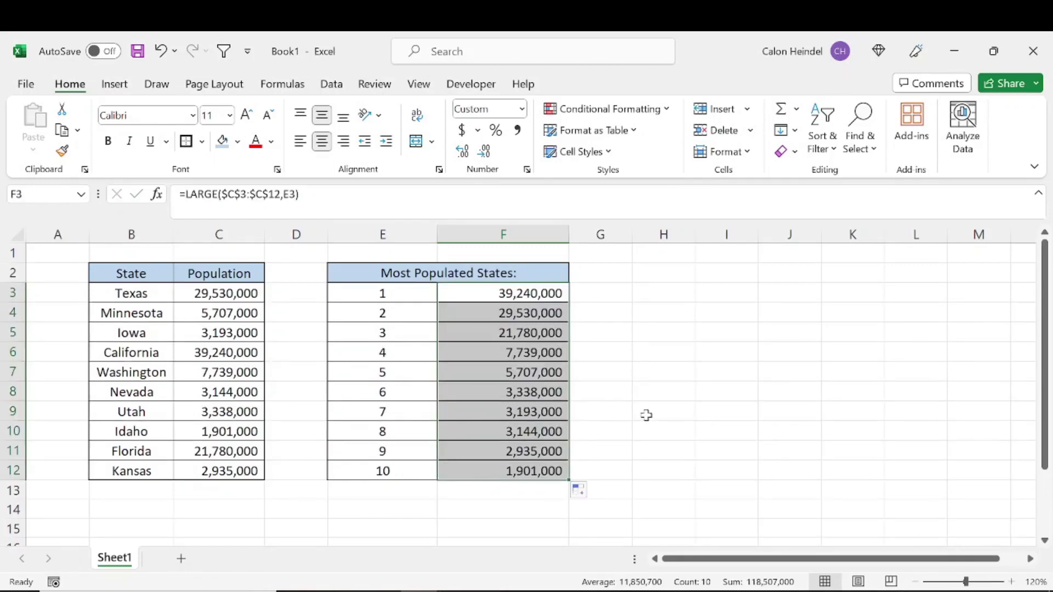
left_click(646, 414)
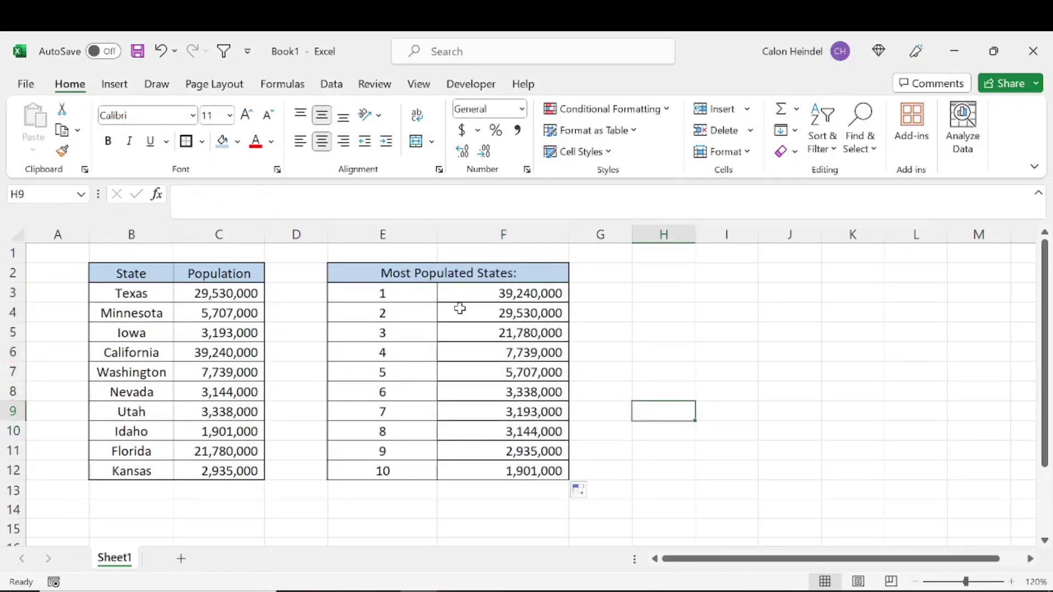
Step: Examine the ranks in E3:E12 and the populations their LARGE formulas return in F3:F12
left_click(487, 295)
left_click_drag(489, 295, 492, 477)
left_click_drag(395, 293, 395, 467)
left_click(471, 412)
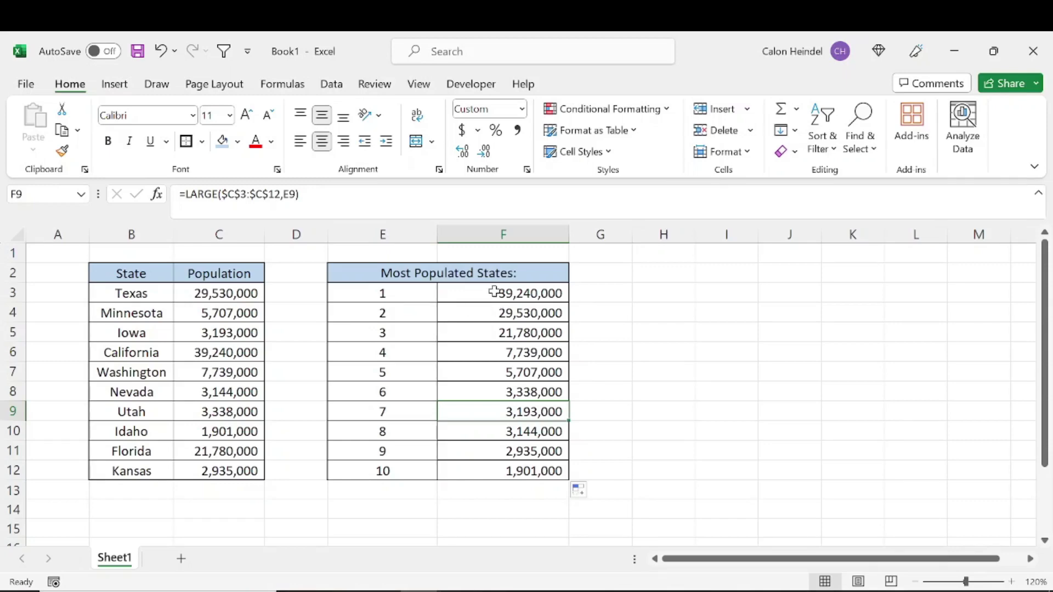
left_click(495, 292)
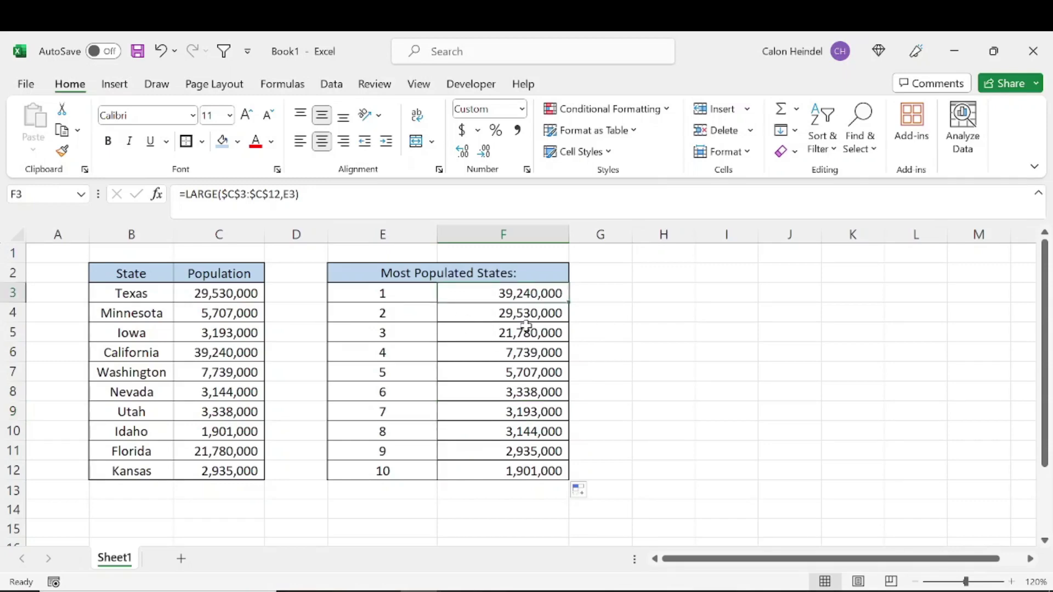
left_click(125, 291)
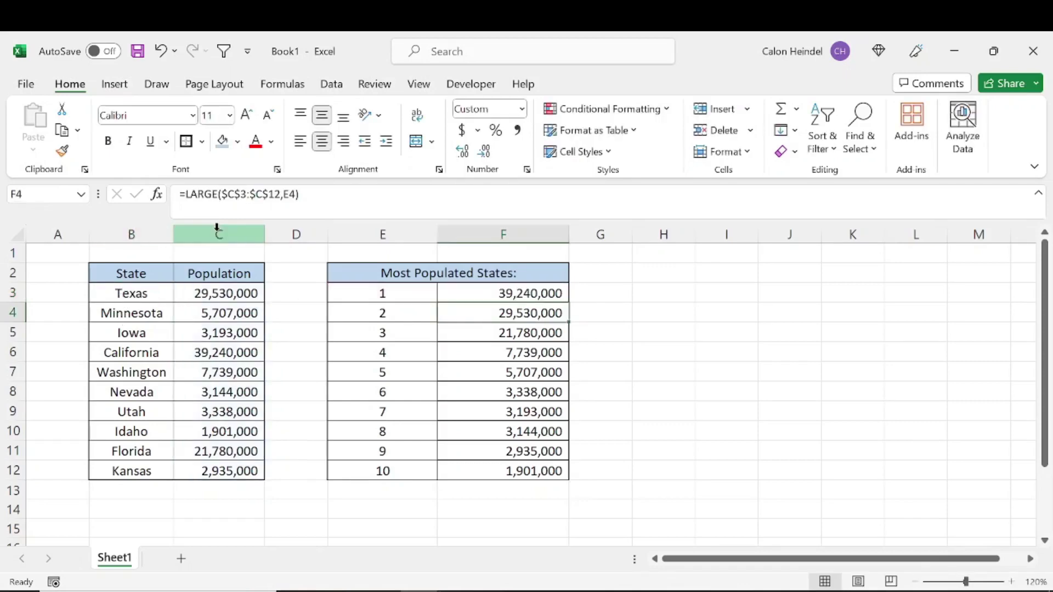
Step: Wrap the LARGE formula in F3 in INDEX over B3:B12, with LARGE nested in MATCH as its lookup value
key("Up")
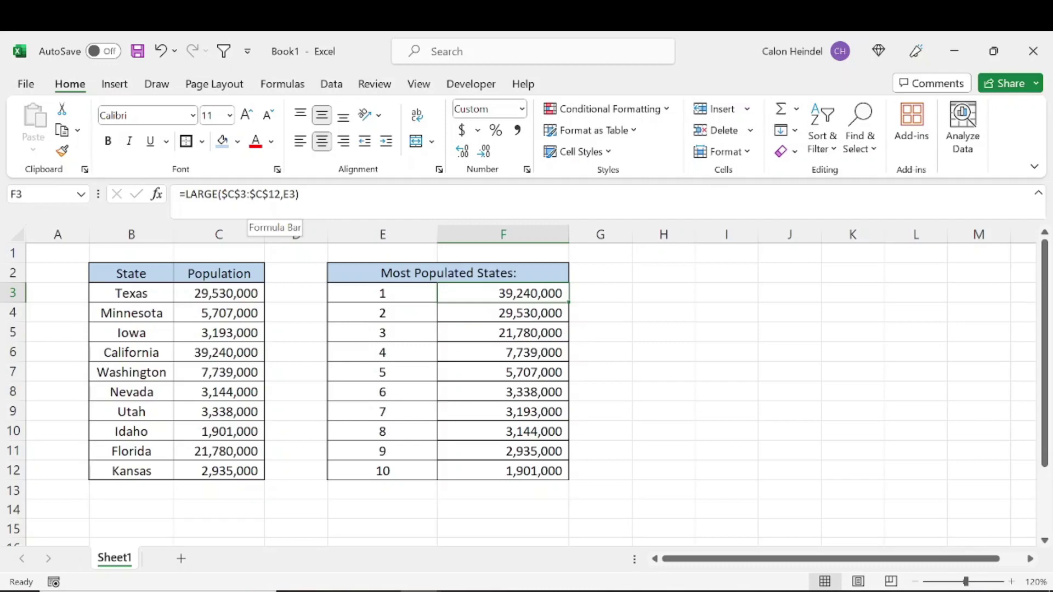
left_click(186, 195)
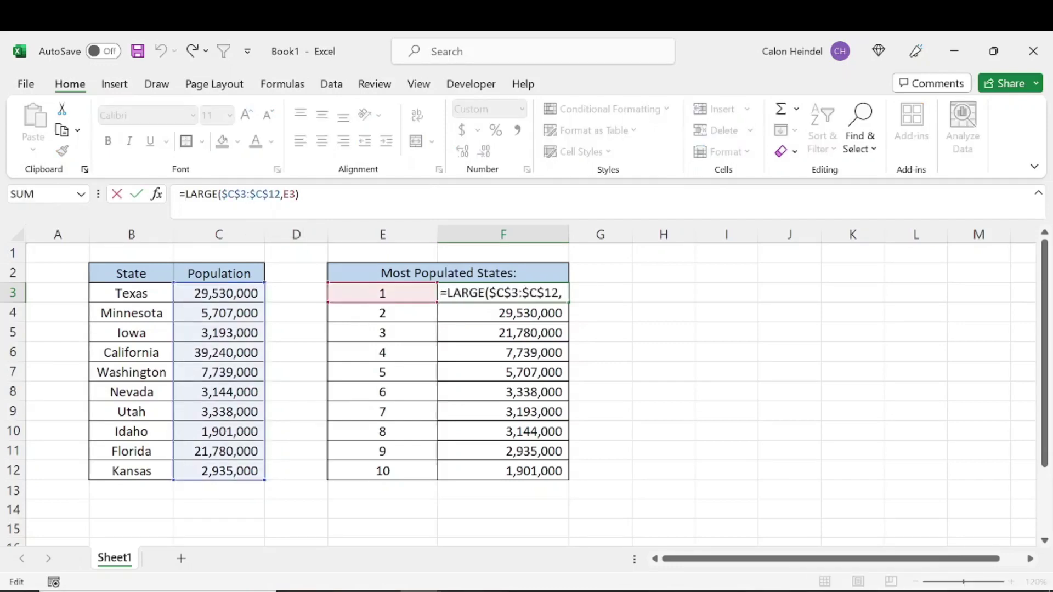
type("index")
key("Tab")
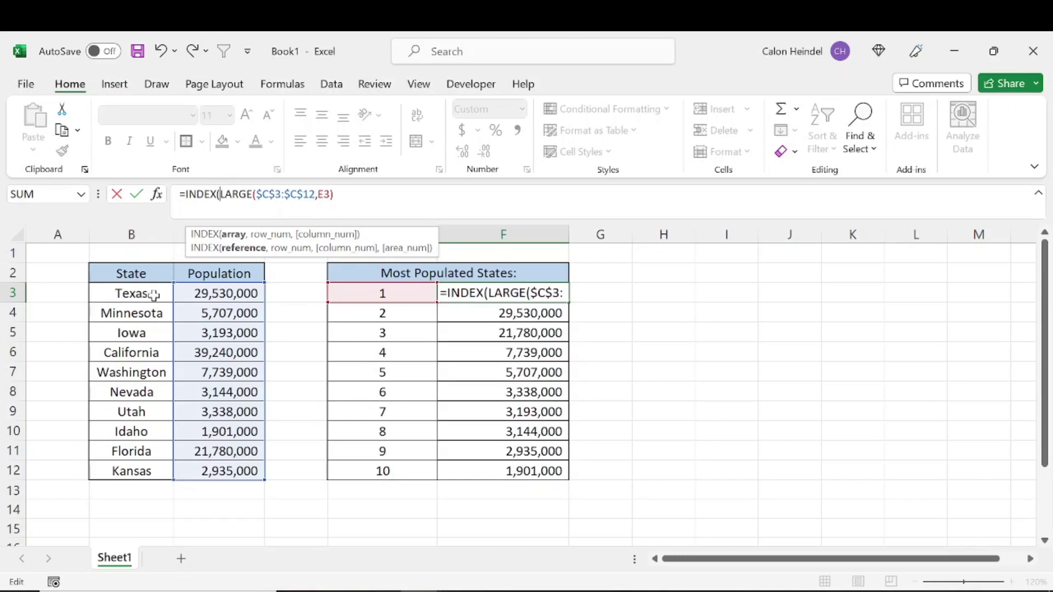
left_click_drag(153, 295, 150, 473)
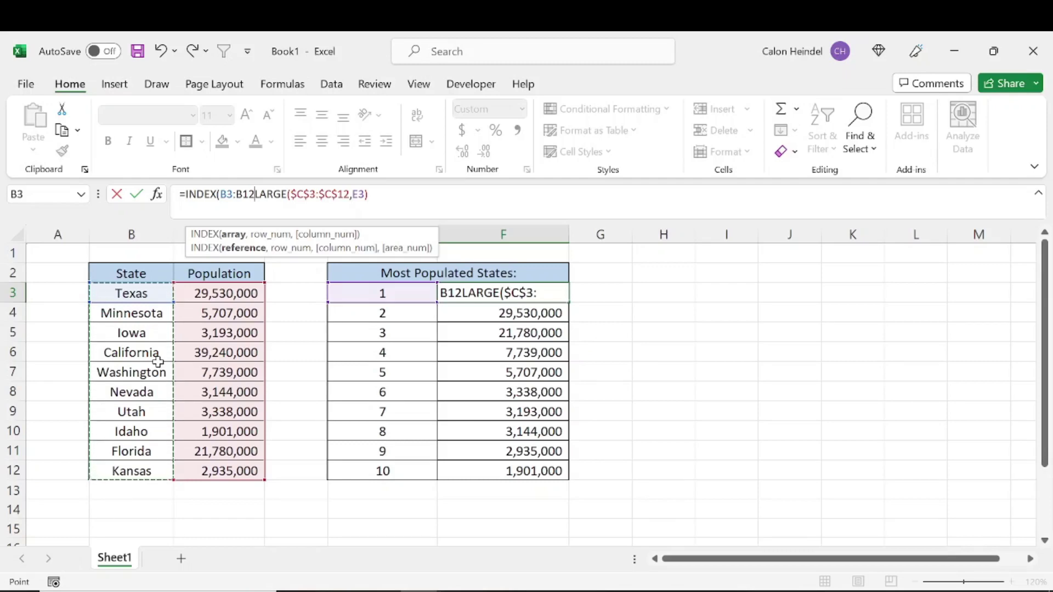
type(",")
type("match")
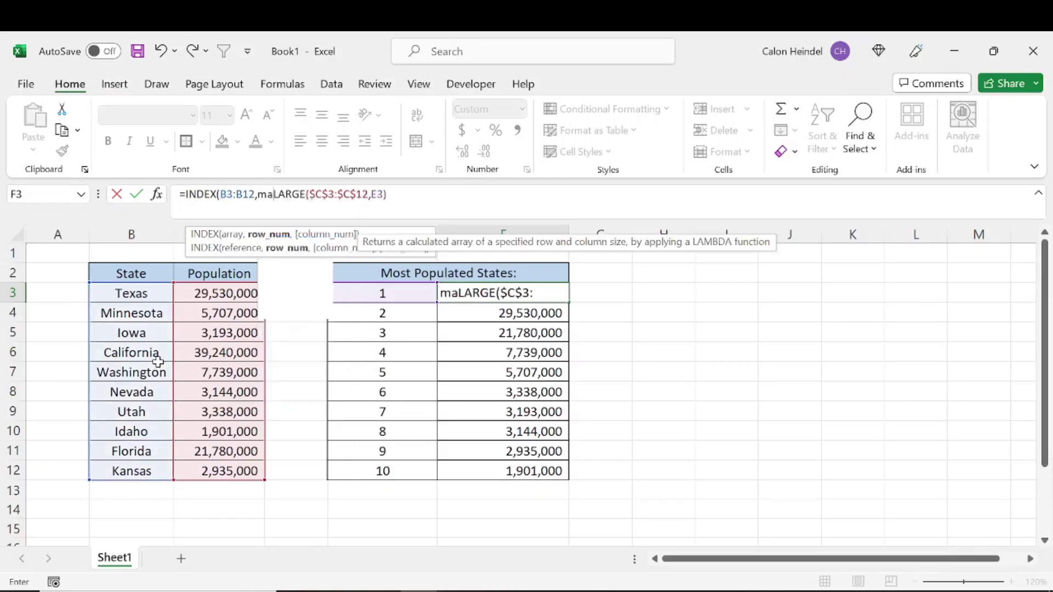
key("Tab")
Step: Make the state range in F3's INDEX function absolute as $B$3:$B$12
left_click(221, 194)
key("F4")
key("Right")
key("Right")
key("F4")
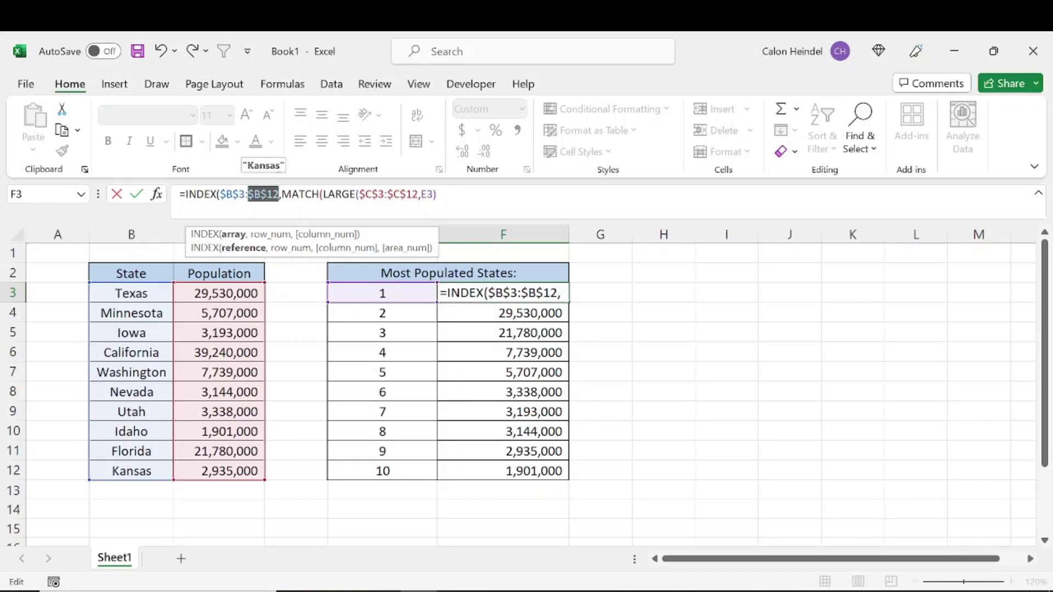
left_click_drag(219, 194, 273, 194)
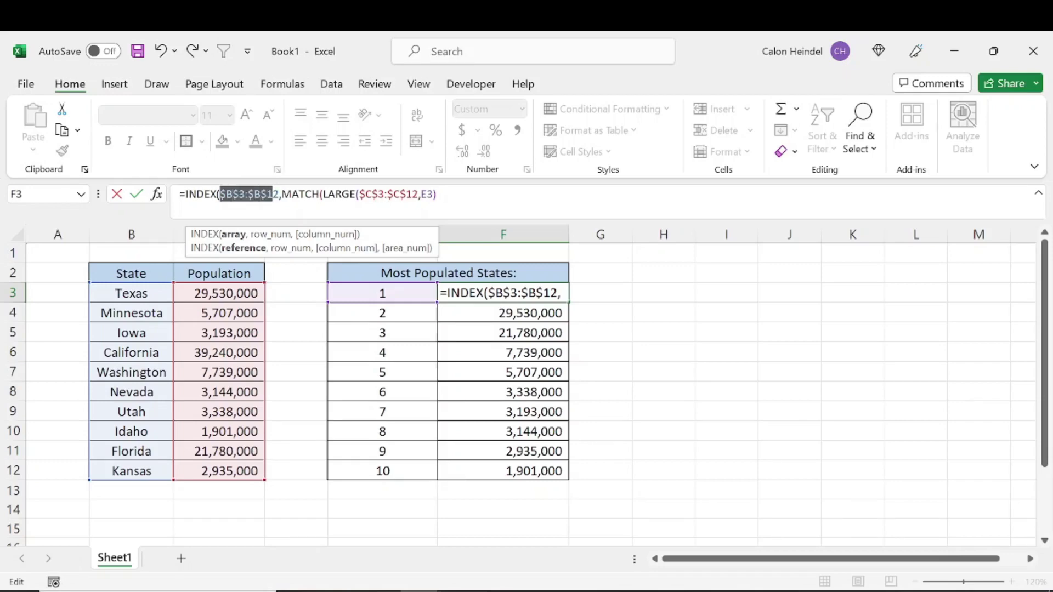
Step: Complete F3's MATCH with lookup array $C$3:$C$12 and match type 0, accepting the correction that closes the parentheses
left_click(437, 195)
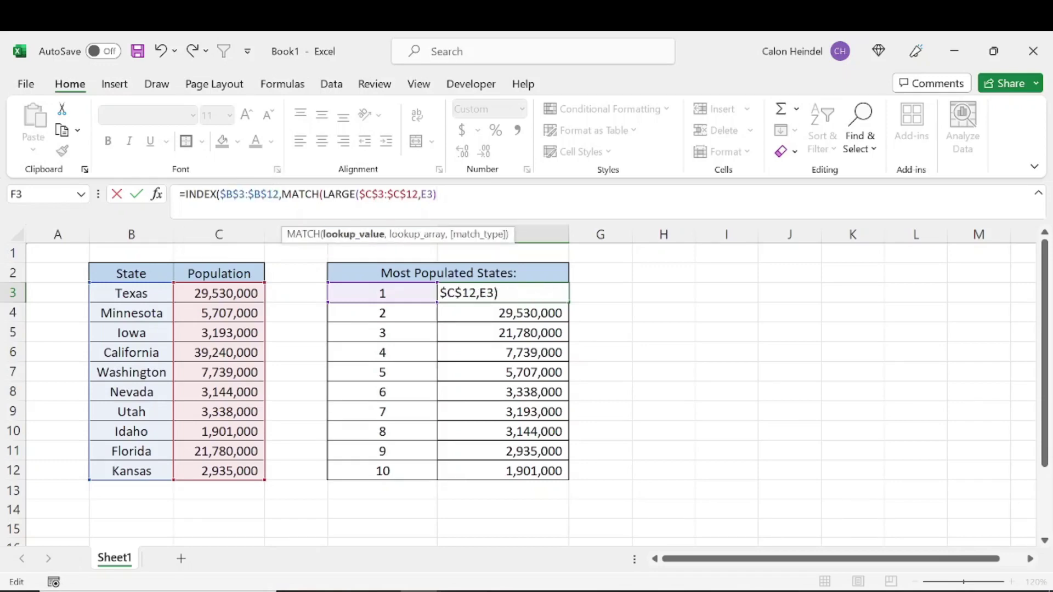
left_click(323, 194)
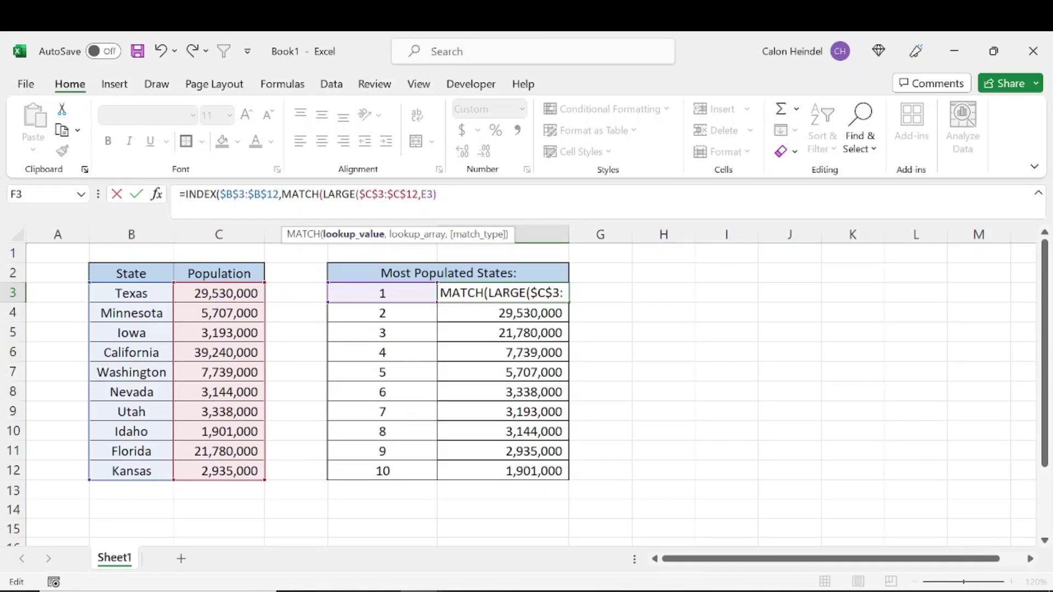
left_click_drag(323, 194, 437, 194)
left_click(437, 194)
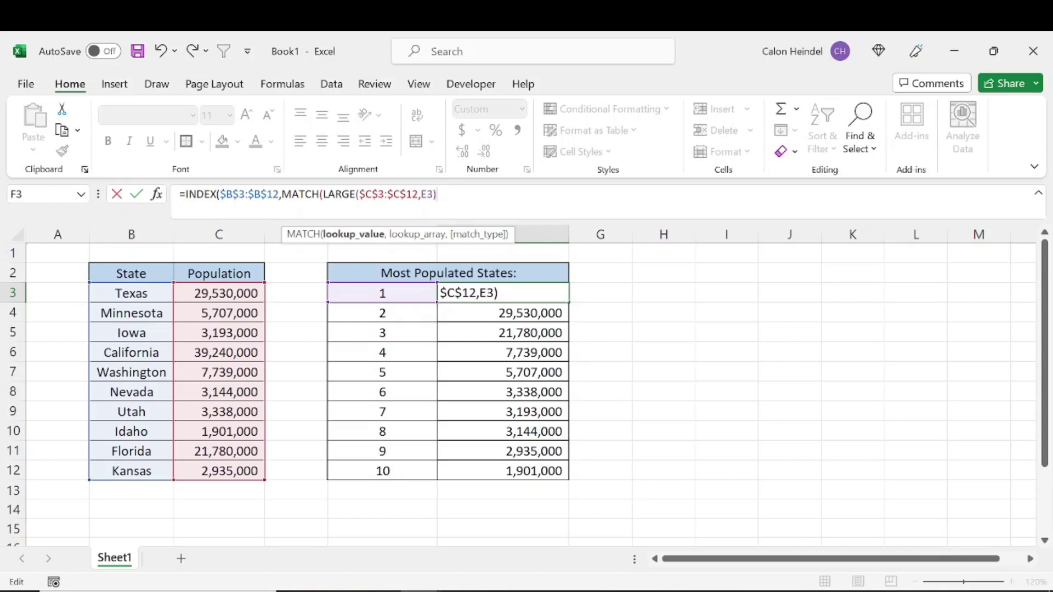
type(",")
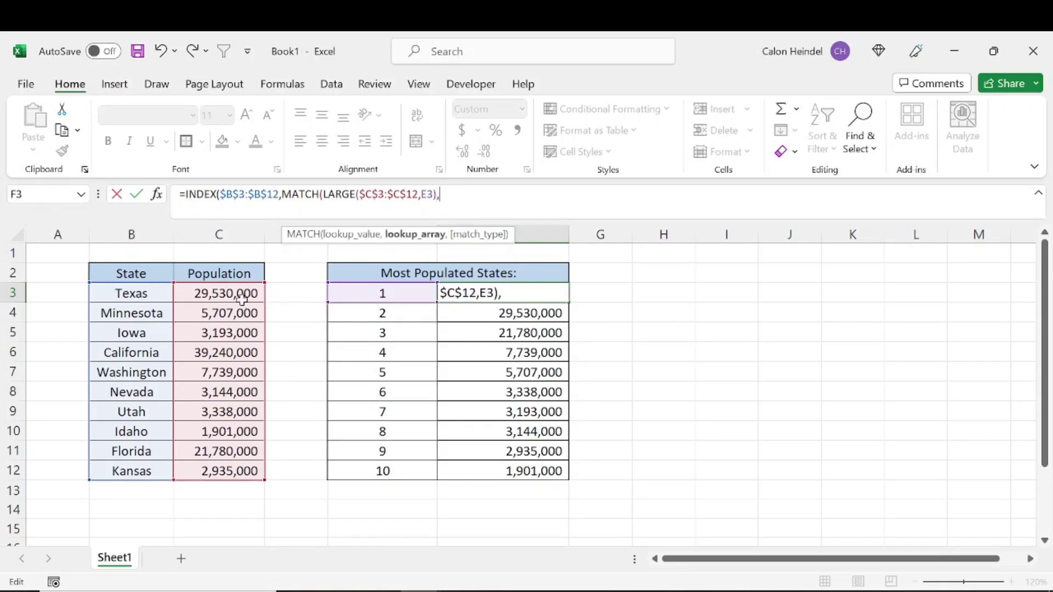
left_click_drag(242, 299, 236, 465)
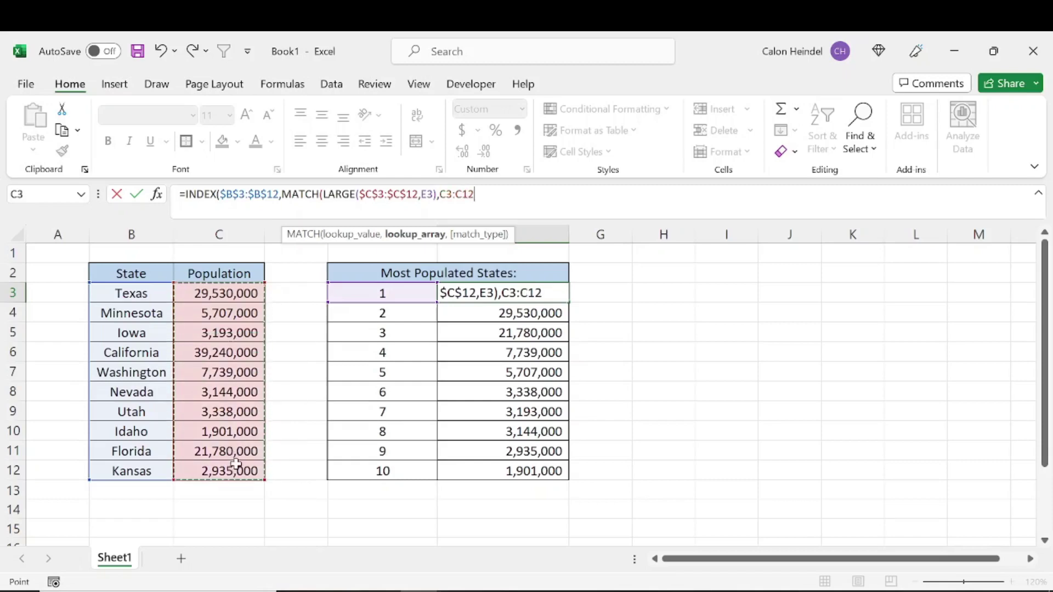
key("F4")
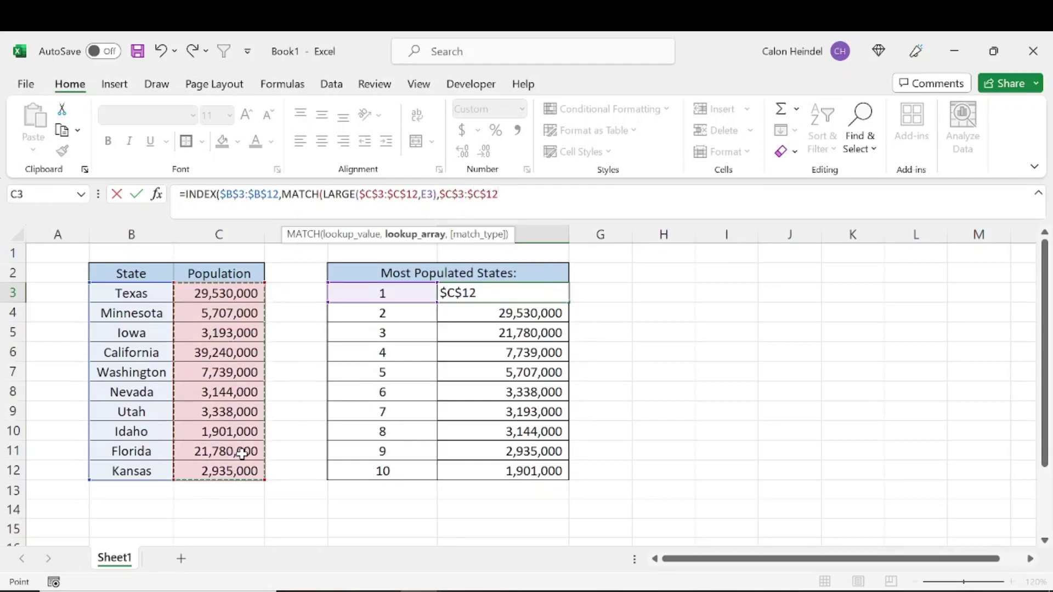
type(",")
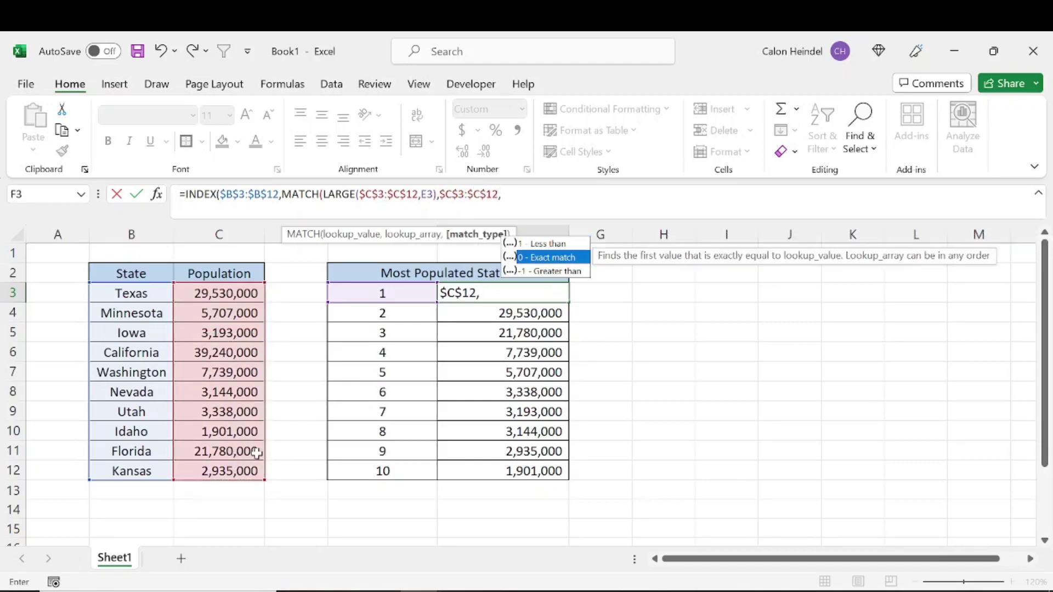
type("0")
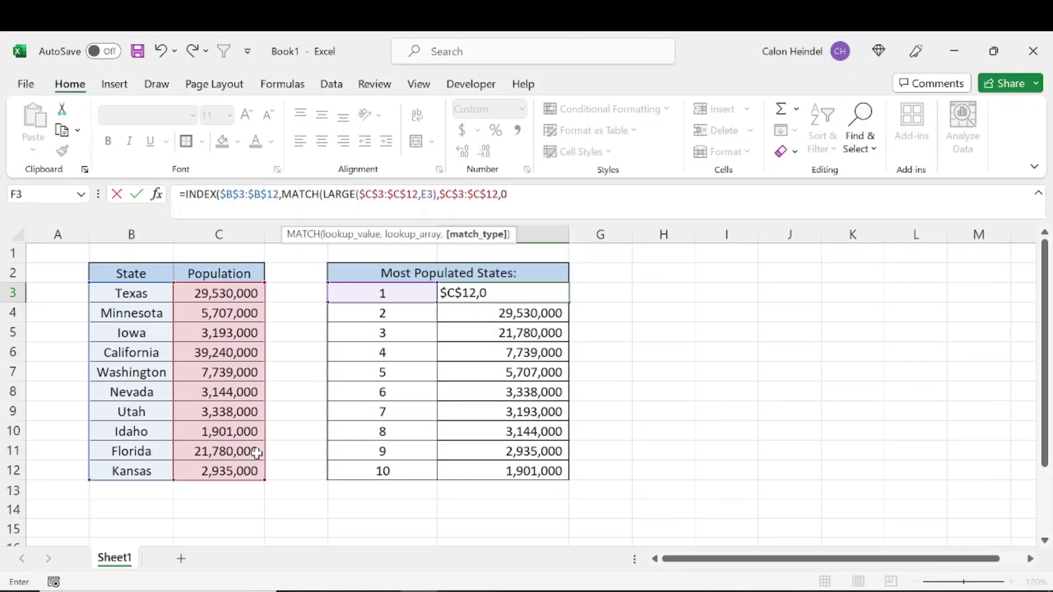
key("Return")
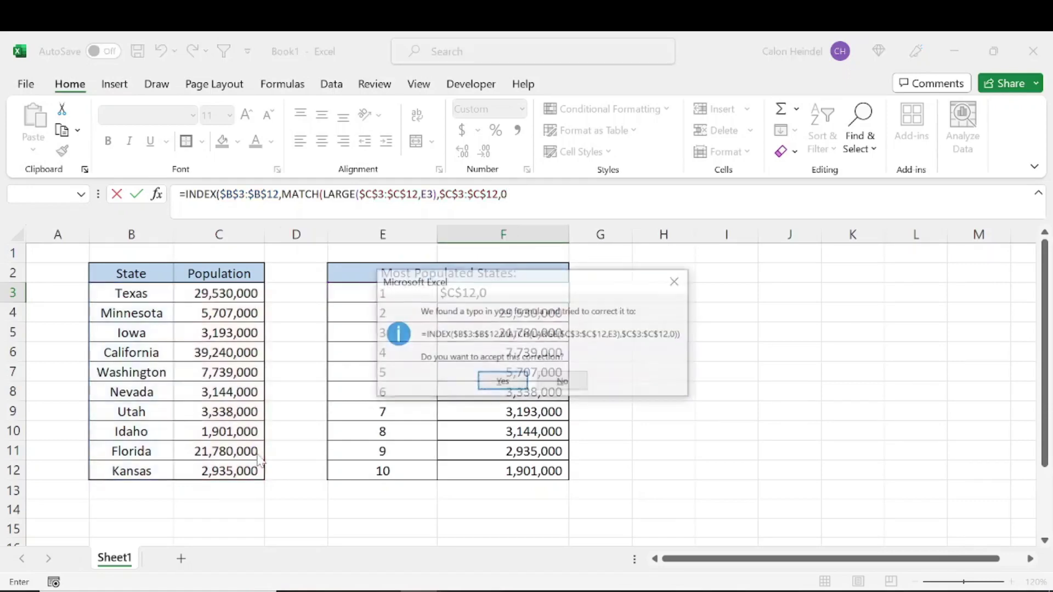
key("Return")
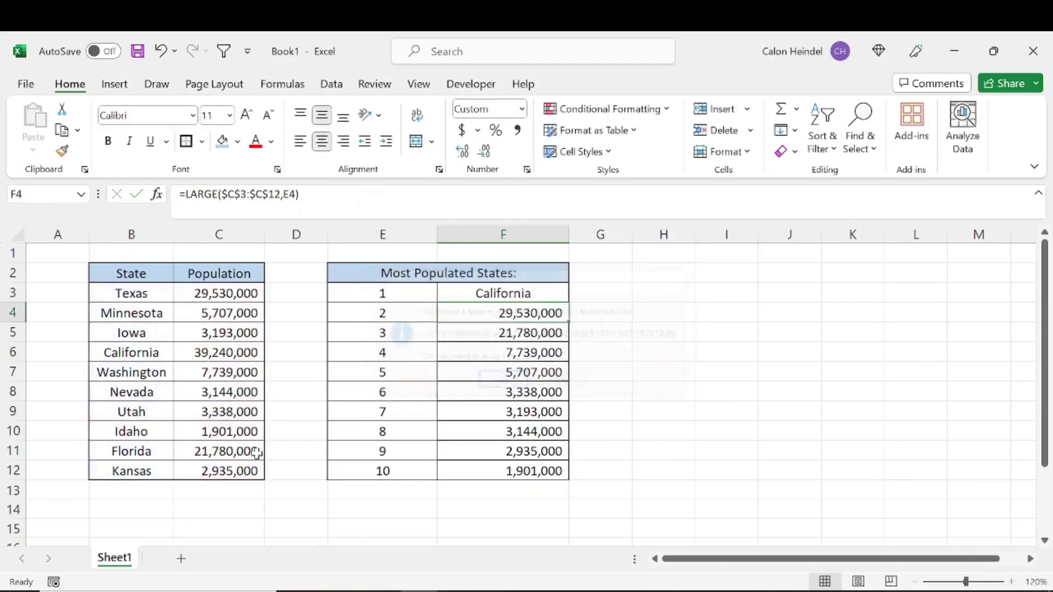
Step: Fill the INDEX-MATCH-LARGE formula from F3 down through F12 and review the resulting state list
left_click(502, 283)
left_click(502, 290)
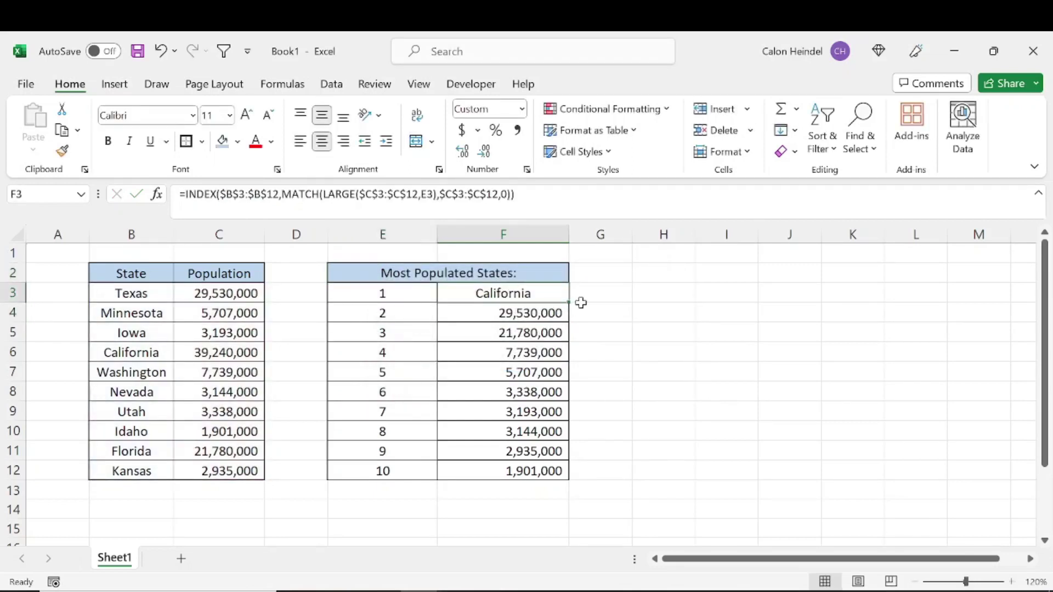
left_click_drag(569, 303, 568, 471)
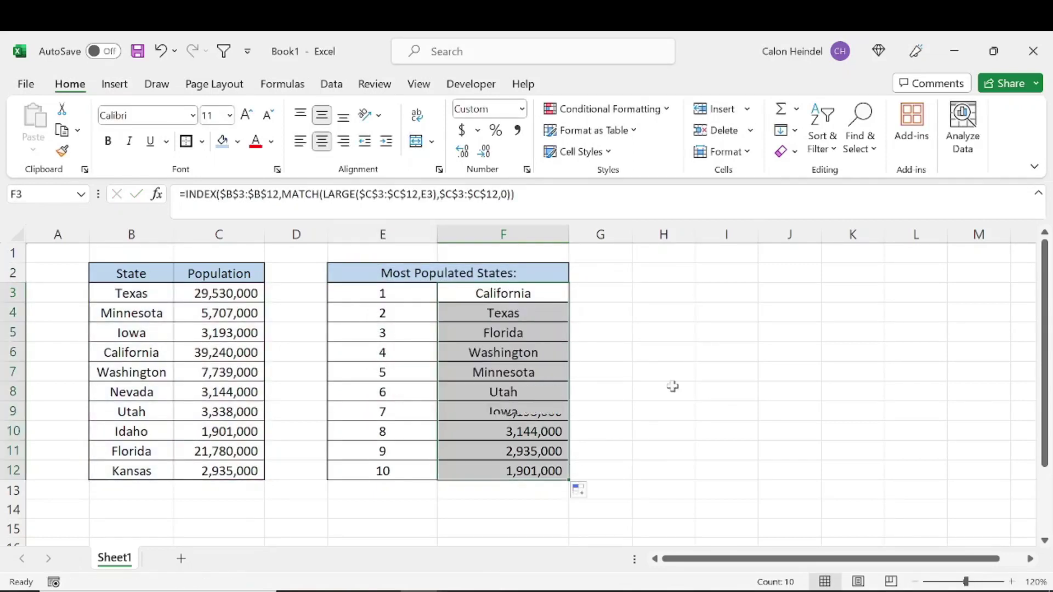
left_click(682, 356)
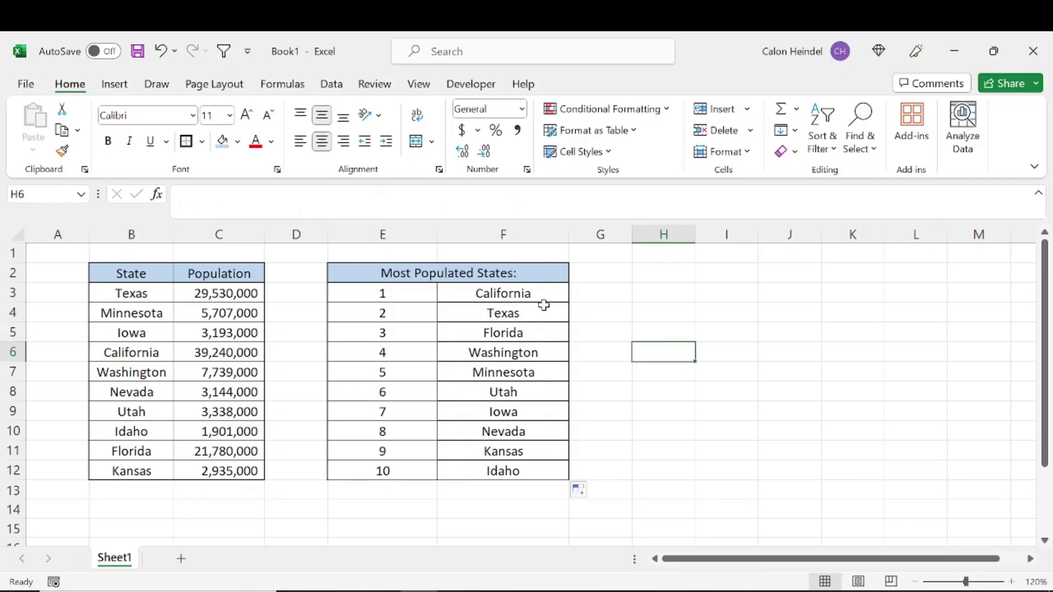
left_click(511, 289)
left_click_drag(511, 309, 505, 470)
left_click(664, 363)
Step: Add filters to the State and Population headers in B2:C2 and sort the table by Population from largest to smallest
left_click_drag(118, 273, 192, 273)
left_click(224, 51)
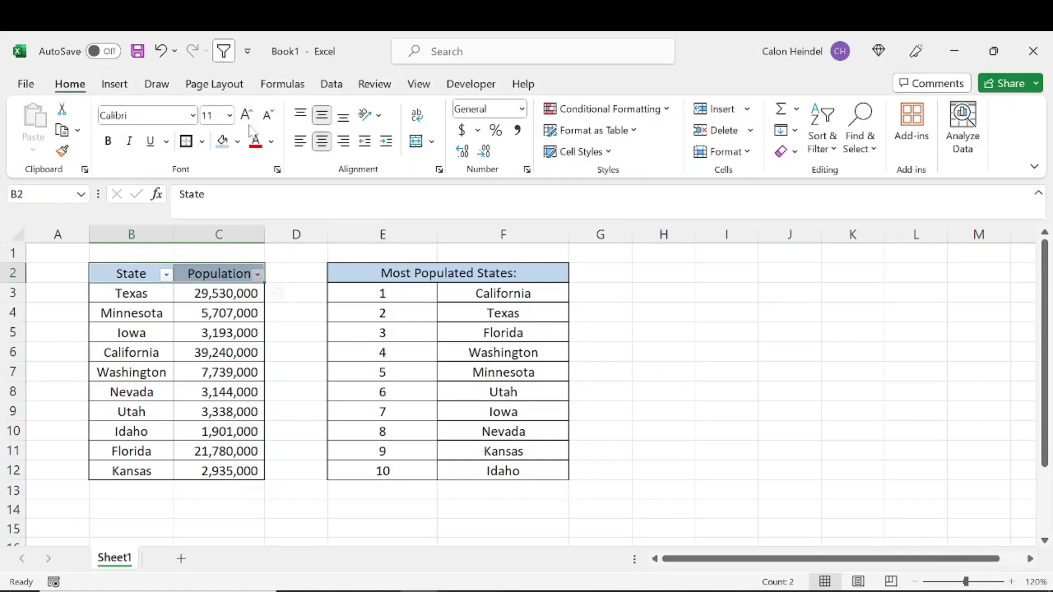
left_click(257, 274)
left_click(124, 241)
left_click(319, 292)
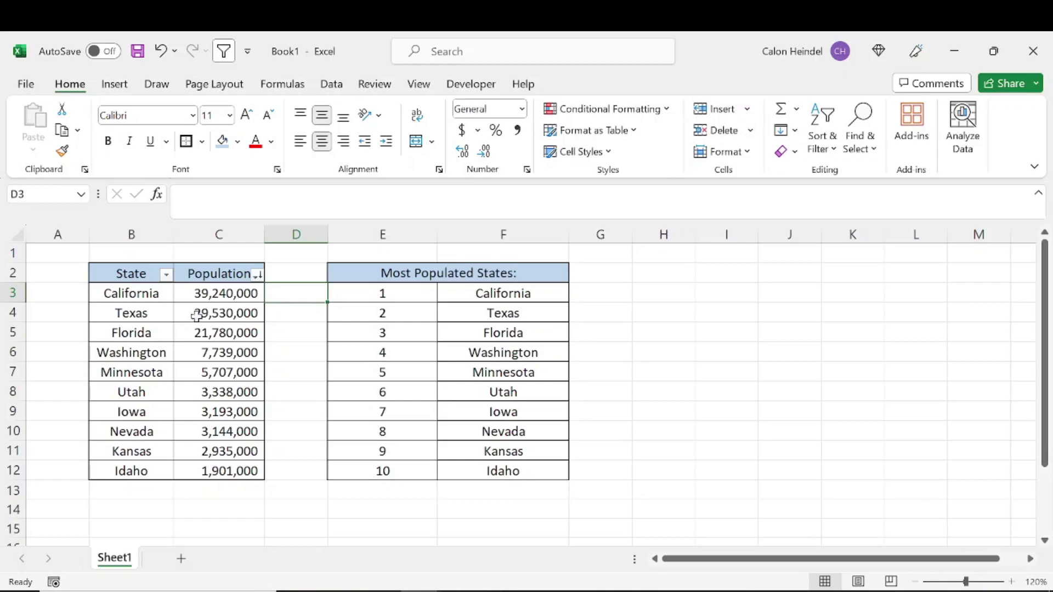
Step: Compare the sorted states in B3:B12 with the formula-driven ranking in E3:F12
left_click_drag(137, 294, 141, 481)
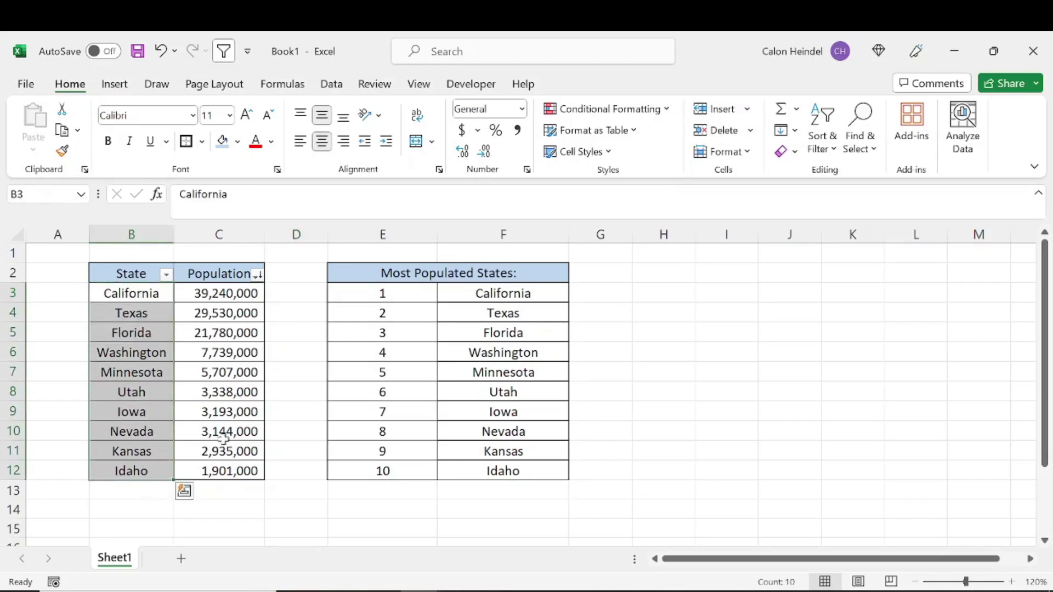
left_click_drag(488, 290, 496, 470)
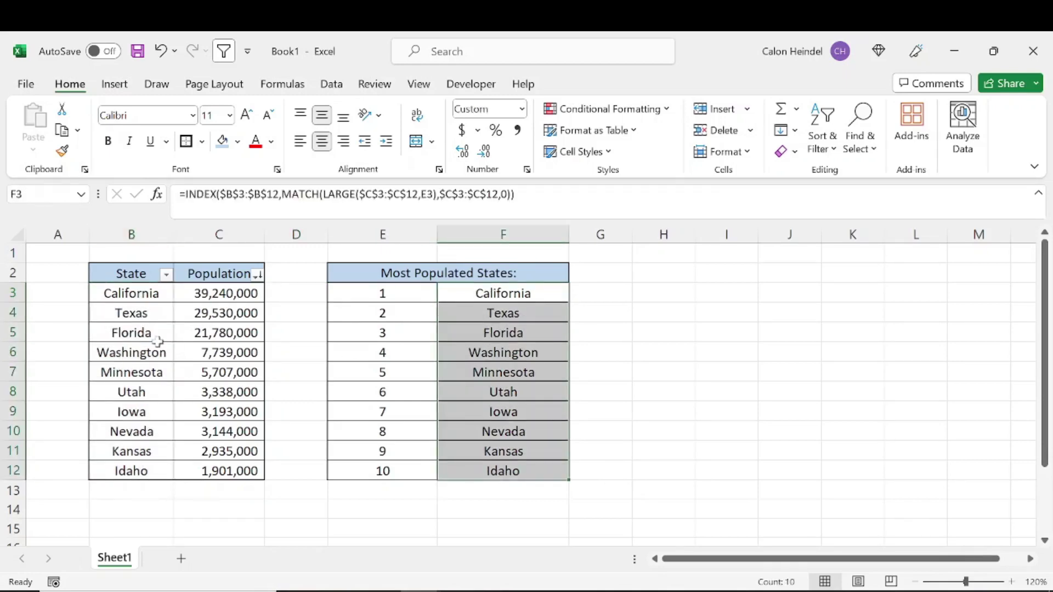
left_click_drag(138, 294, 149, 471)
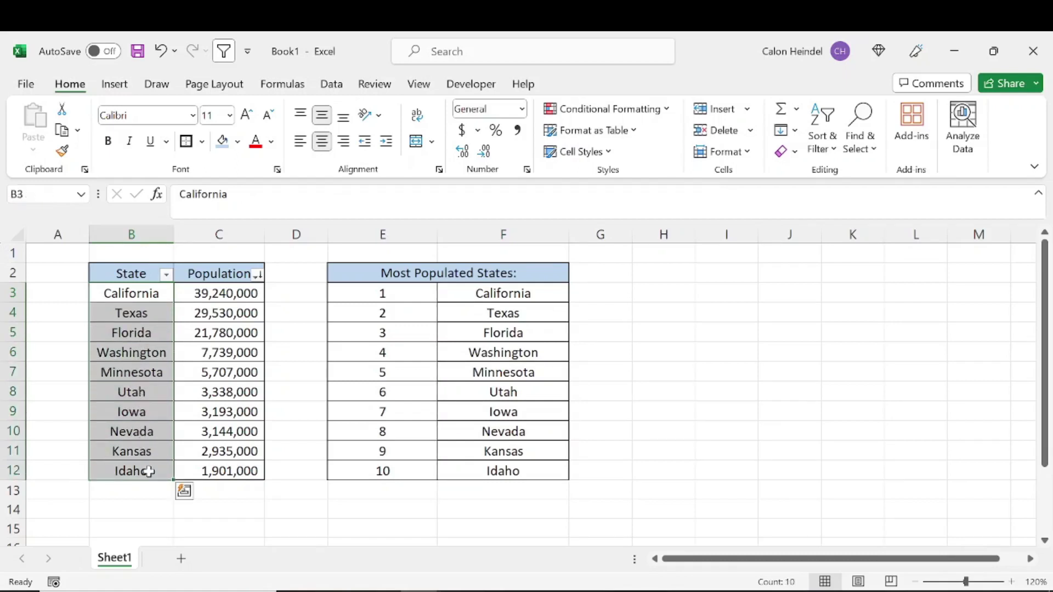
left_click(650, 293)
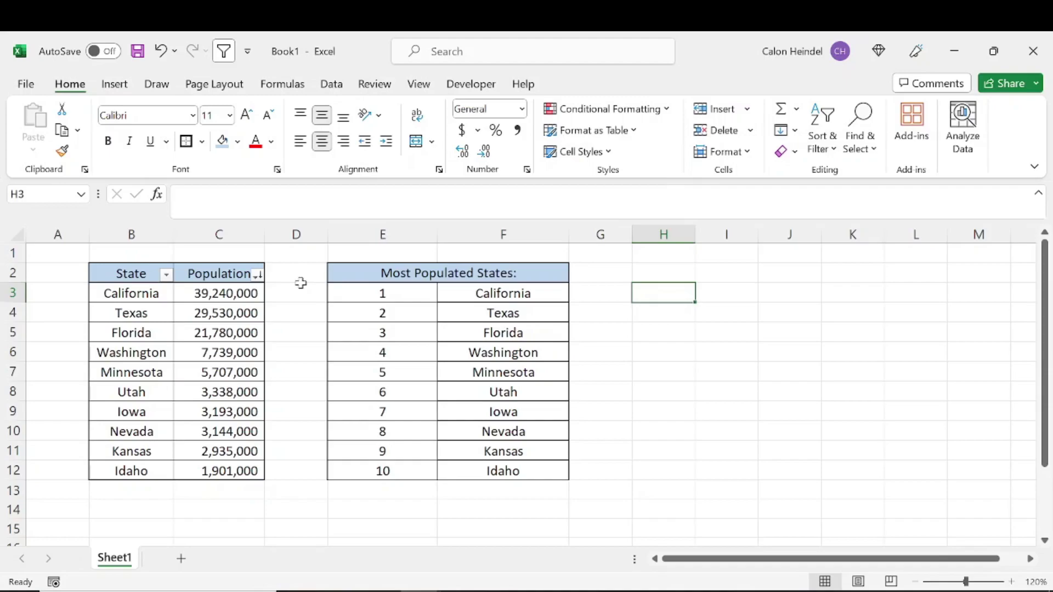
left_click_drag(384, 292, 496, 470)
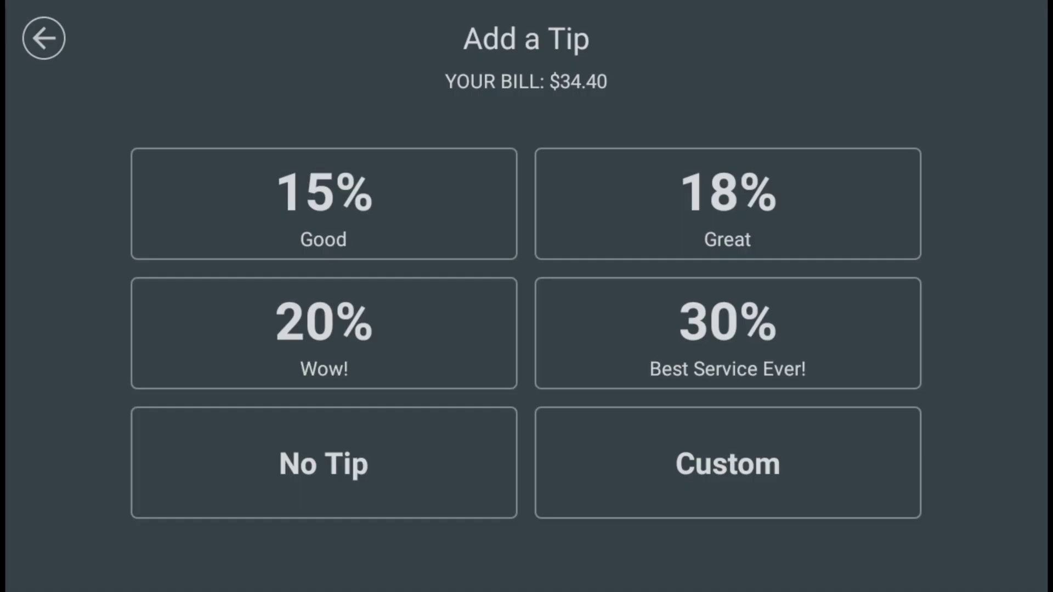